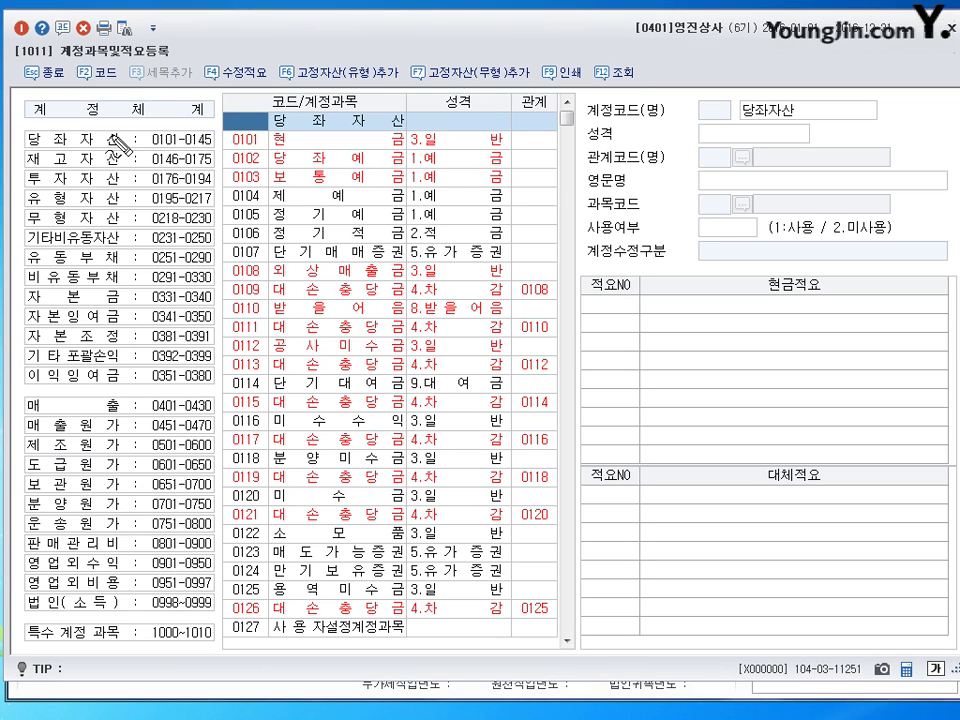
pyautogui.moveTo(55, 122); pyautogui.dragTo(147, 119)
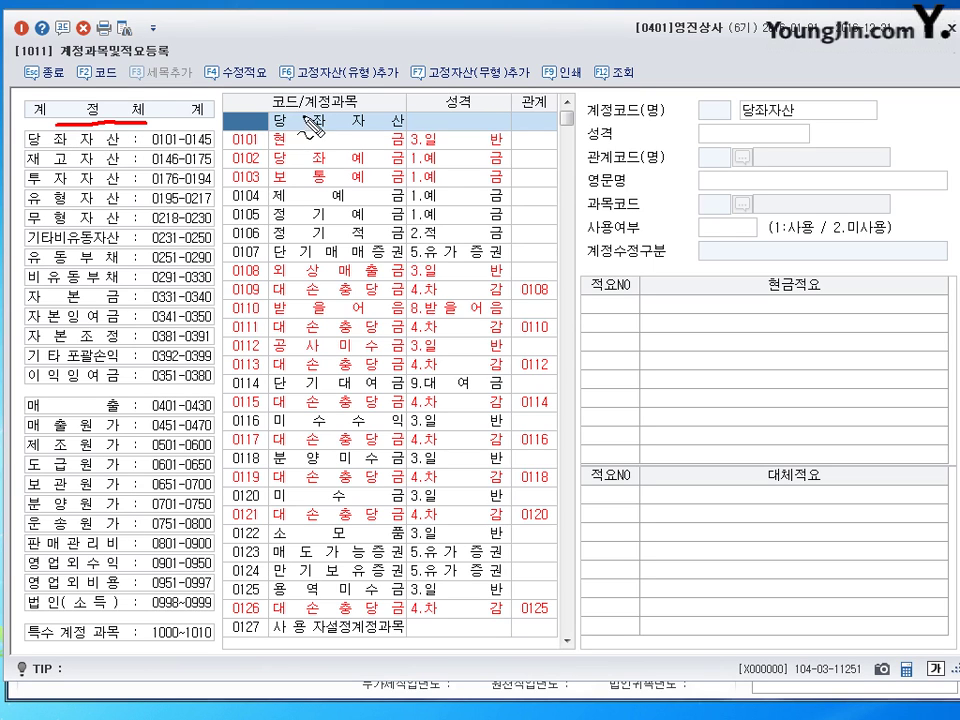
pyautogui.moveTo(262, 124); pyautogui.dragTo(364, 124)
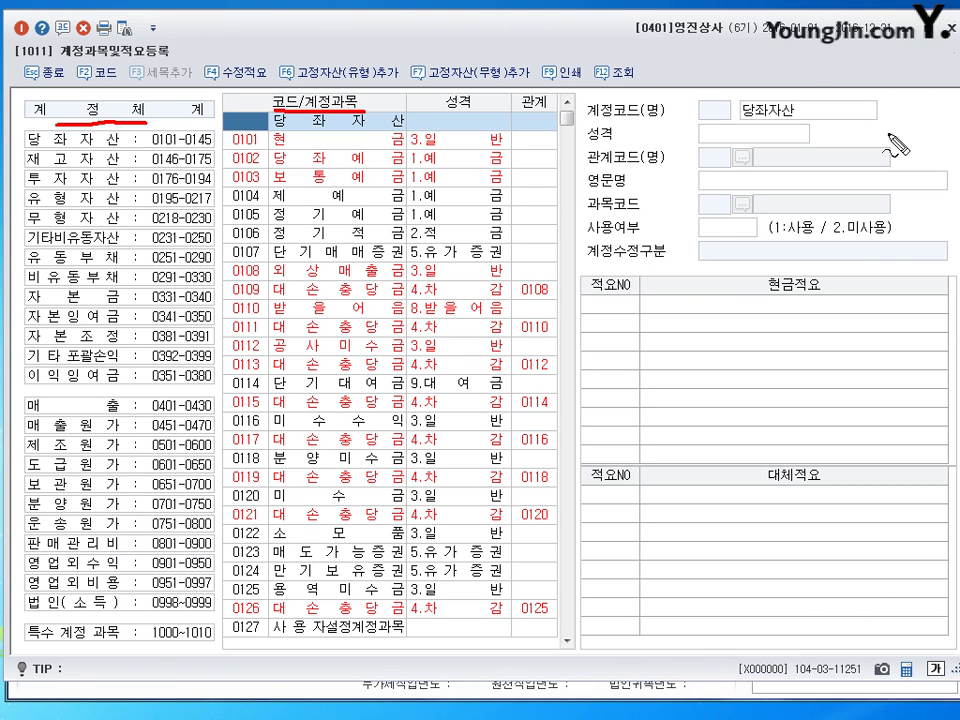
pyautogui.moveTo(832, 86)
pyautogui.mouseDown()
pyautogui.moveTo(643, 90)
pyautogui.moveTo(579, 410)
pyautogui.moveTo(720, 608)
pyautogui.moveTo(949, 236)
pyautogui.moveTo(850, 89)
pyautogui.mouseUp()
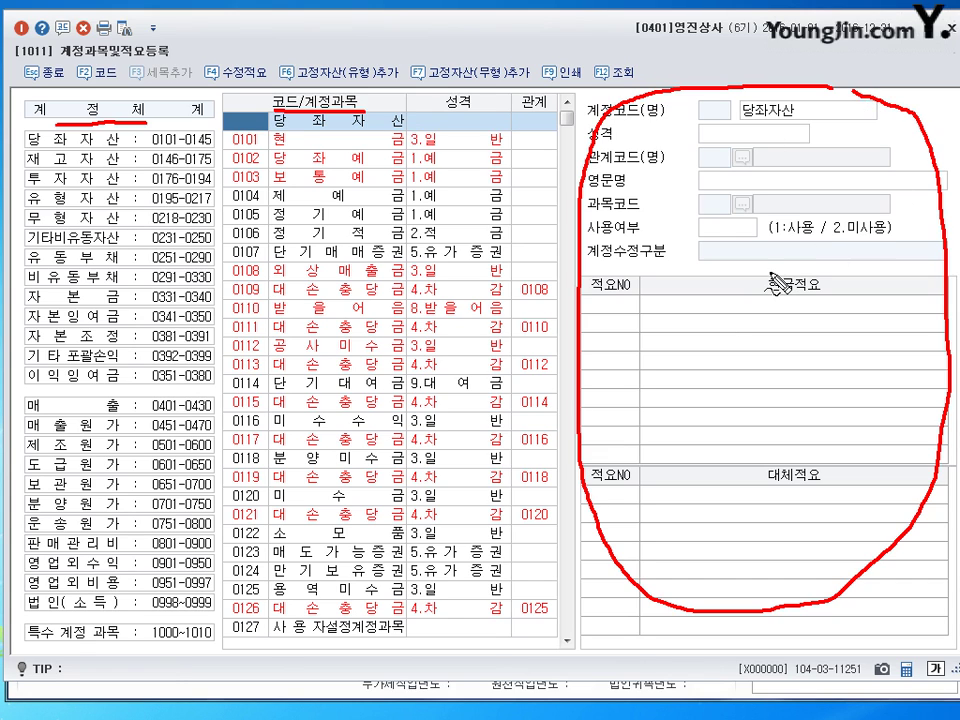
pyautogui.press('Escape')
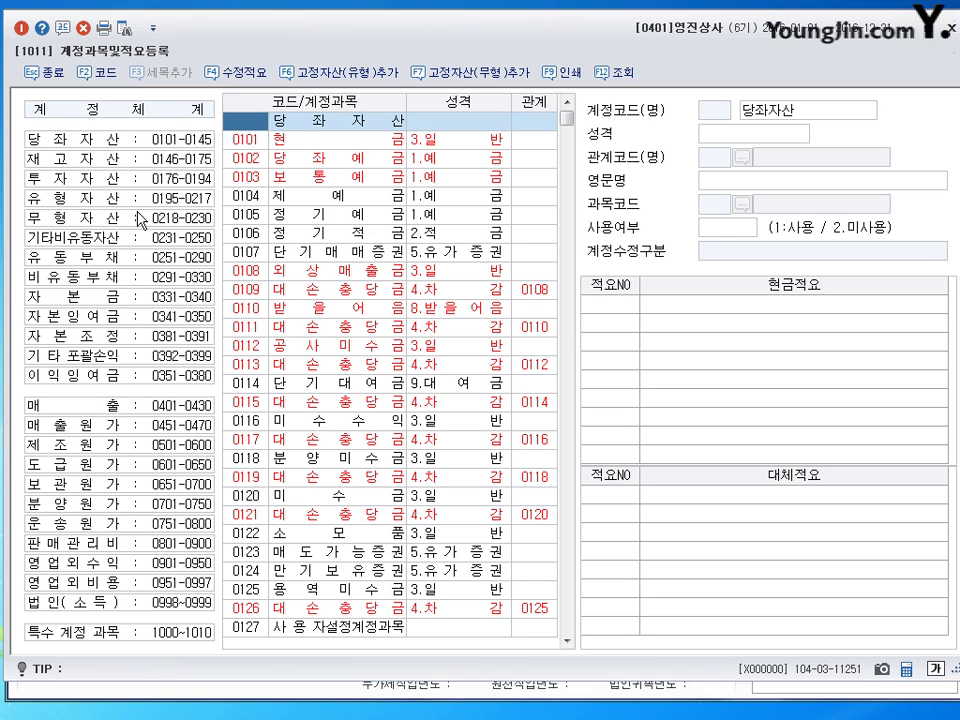
# Step: View the account lists of the 재고자산 and 투자자산 categories, and return to 당좌자산
pyautogui.click(93, 147)
pyautogui.click(86, 158)
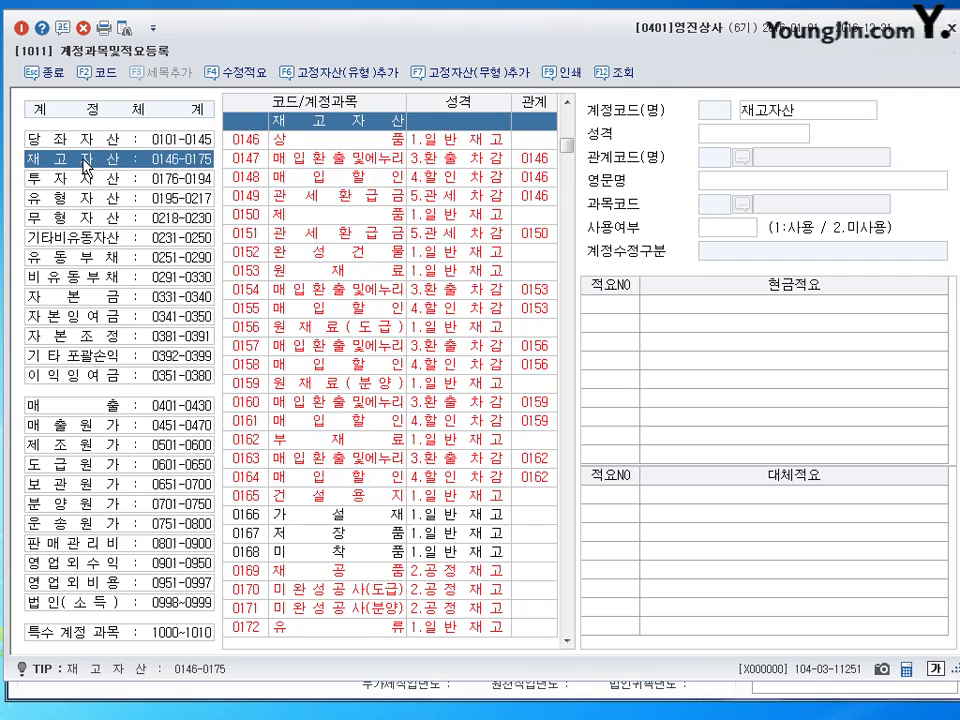
pyautogui.click(76, 180)
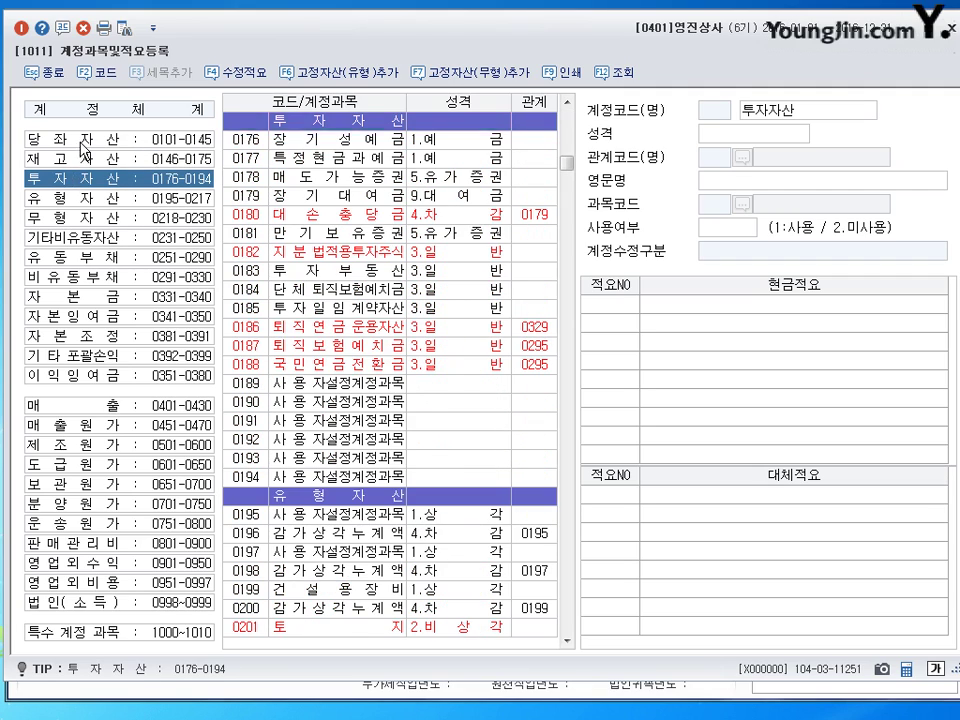
pyautogui.click(82, 160)
pyautogui.click(80, 179)
pyautogui.click(85, 165)
pyautogui.click(84, 141)
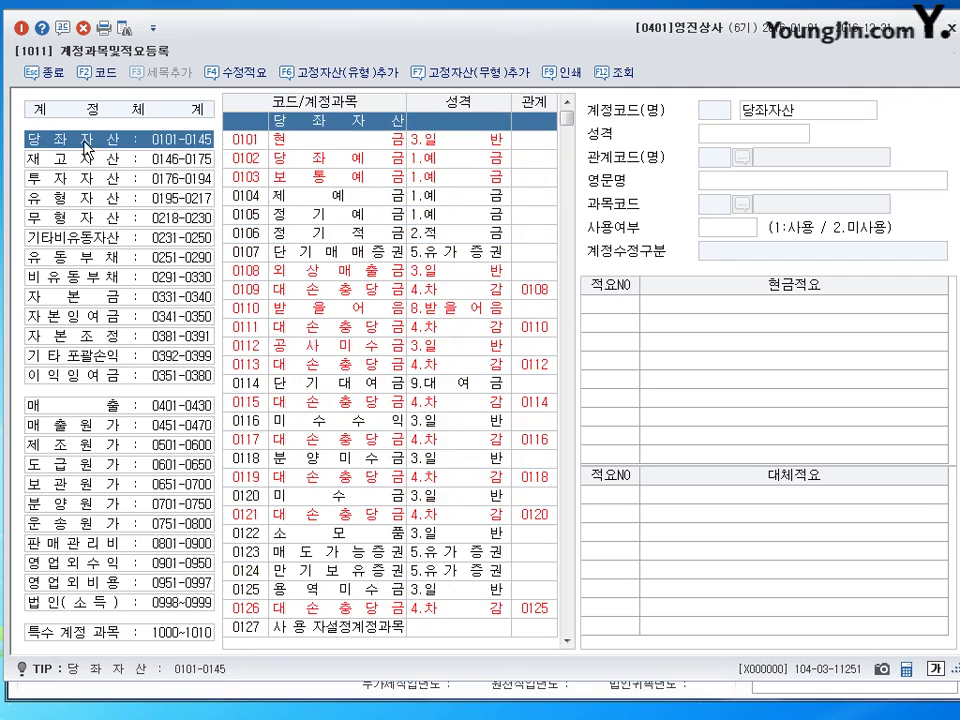
# Step: Compare the account codes of the 재고자산, 투자자산 and 유형자산 categories with those of 당좌자산
pyautogui.click(84, 159)
pyautogui.click(84, 179)
pyautogui.click(85, 198)
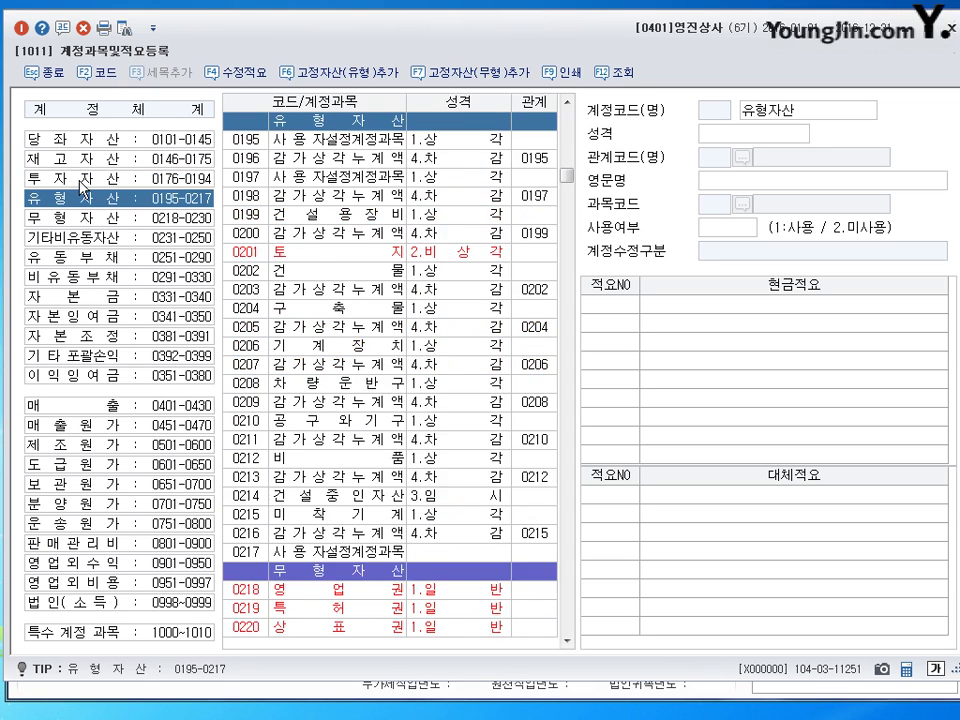
pyautogui.click(84, 179)
pyautogui.click(84, 159)
pyautogui.click(84, 141)
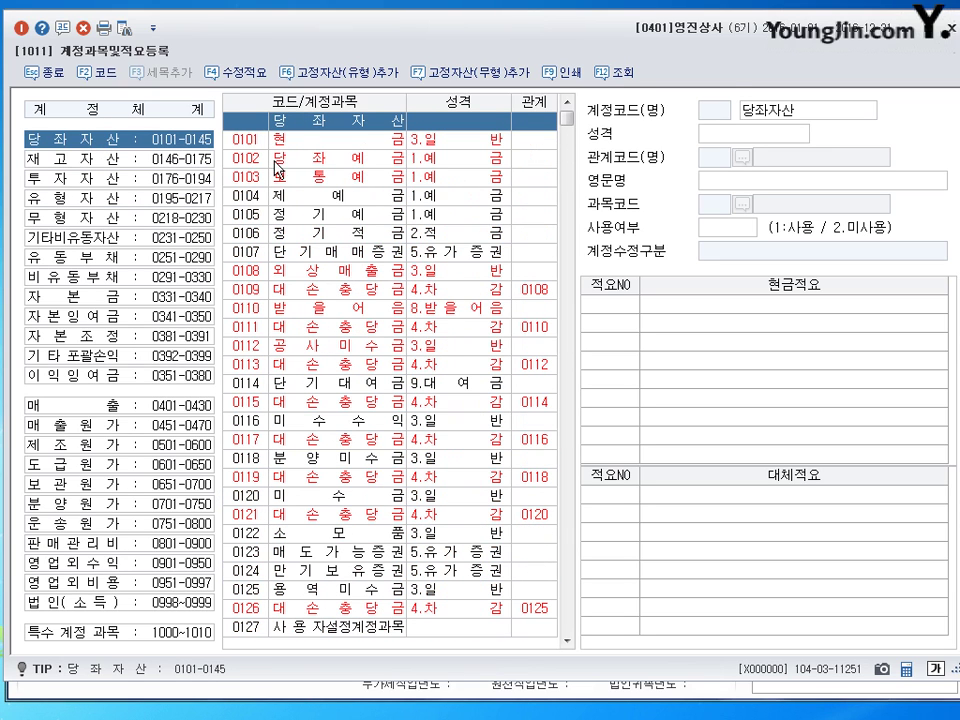
pyautogui.click(62, 160)
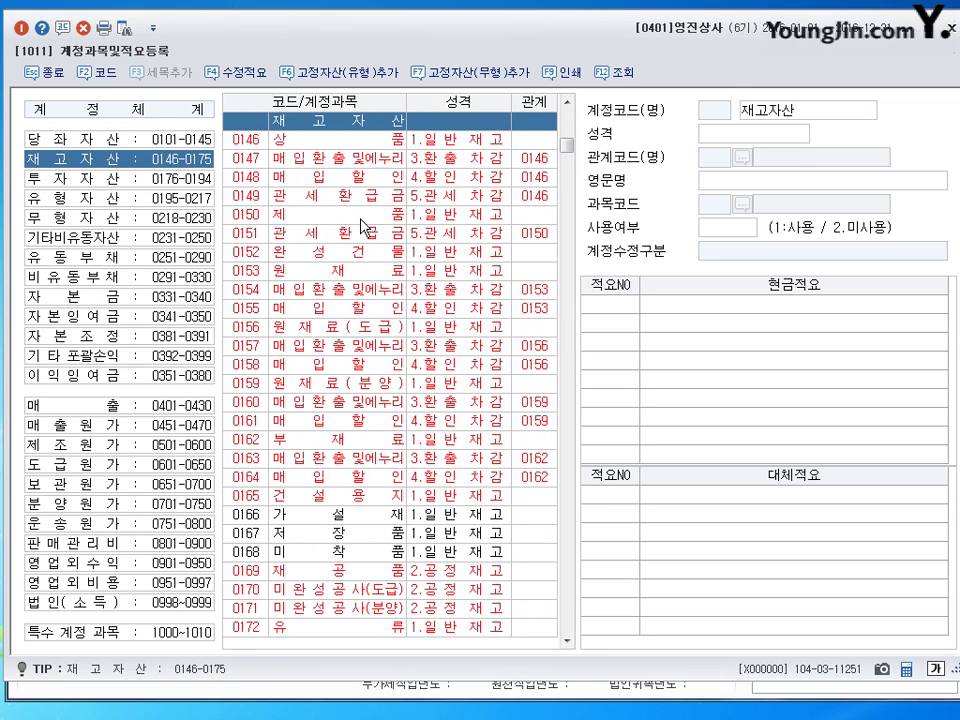
pyautogui.click(84, 141)
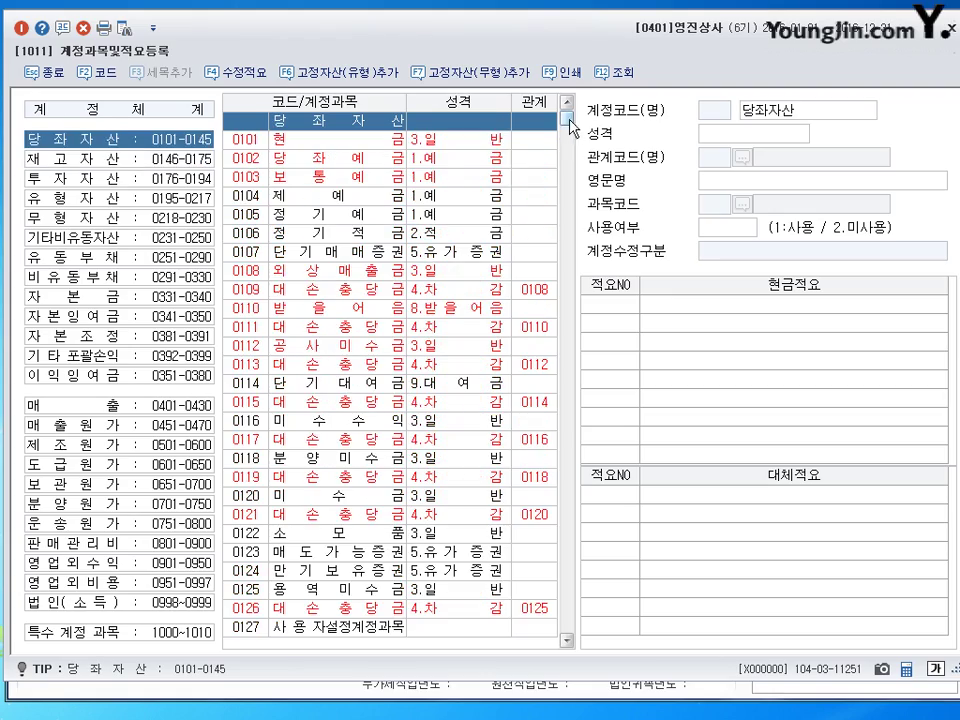
pyautogui.moveTo(566, 118)
pyautogui.mouseDown()
pyautogui.moveTo(564, 381)
pyautogui.moveTo(589, 407)
pyautogui.moveTo(584, 125)
pyautogui.mouseUp()
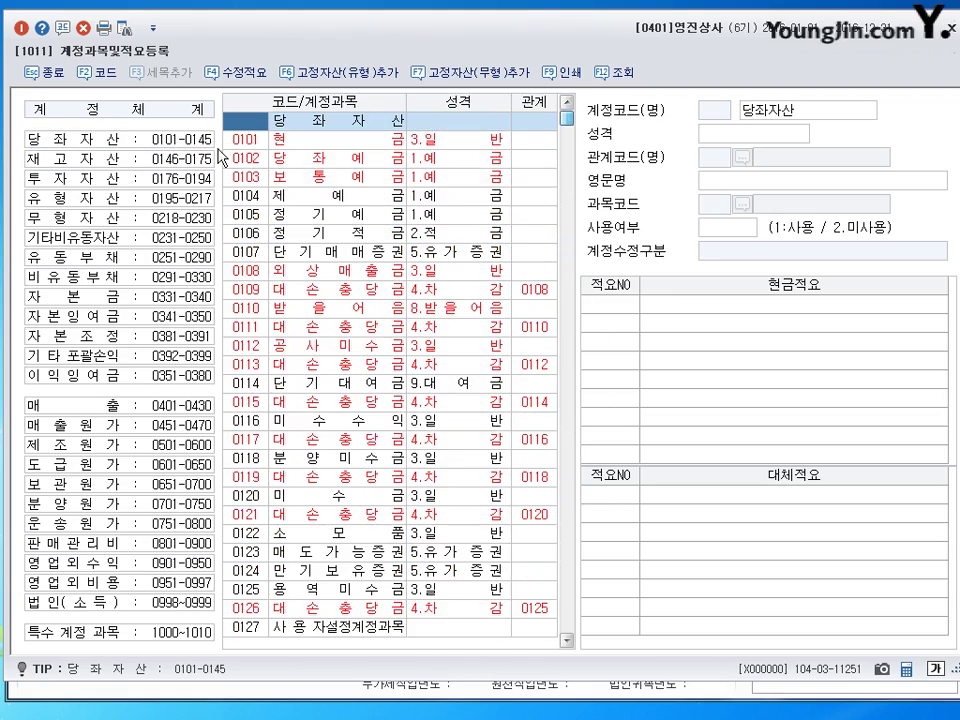
# Step: Browse the account categories from 재고자산 through 무형자산 to 비유동부채, and come back to the 당좌자산 list
pyautogui.click(62, 160)
pyautogui.click(84, 179)
pyautogui.click(84, 217)
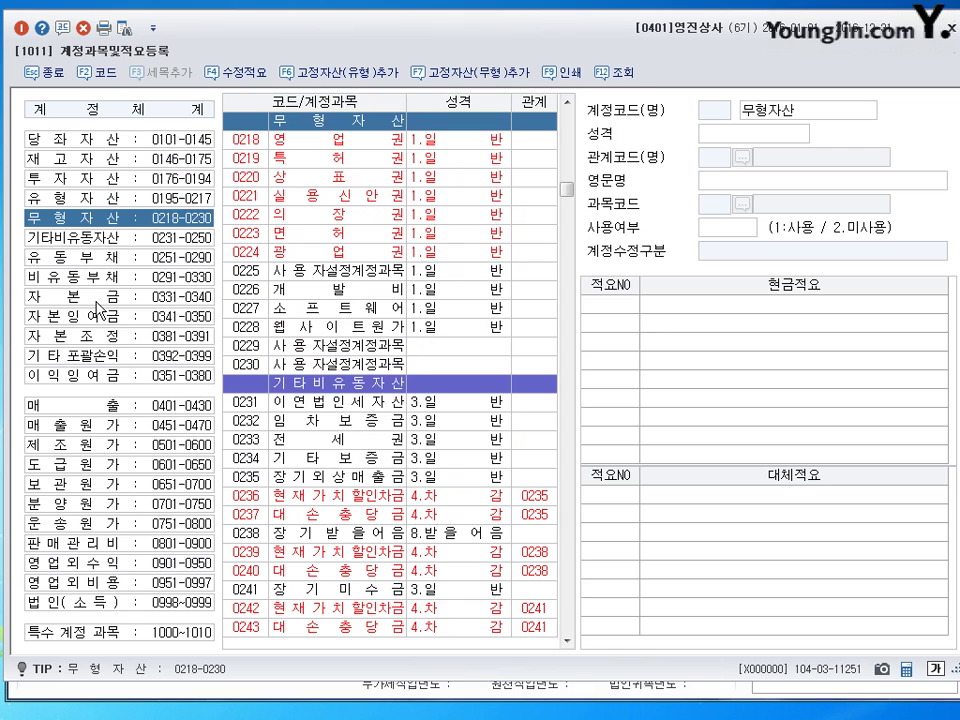
pyautogui.click(88, 276)
pyautogui.click(84, 217)
pyautogui.click(84, 179)
pyautogui.click(84, 140)
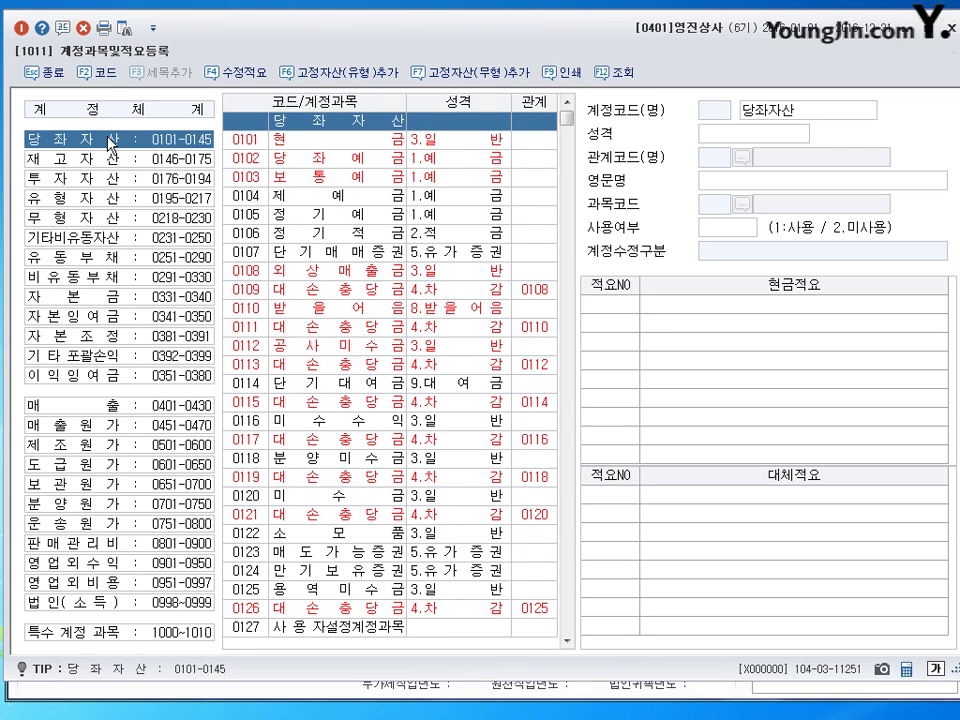
# Step: View the 판매관리비 accounts, and show the details of account 0227 소프트웨어 in the 무형자산 category
pyautogui.click(90, 543)
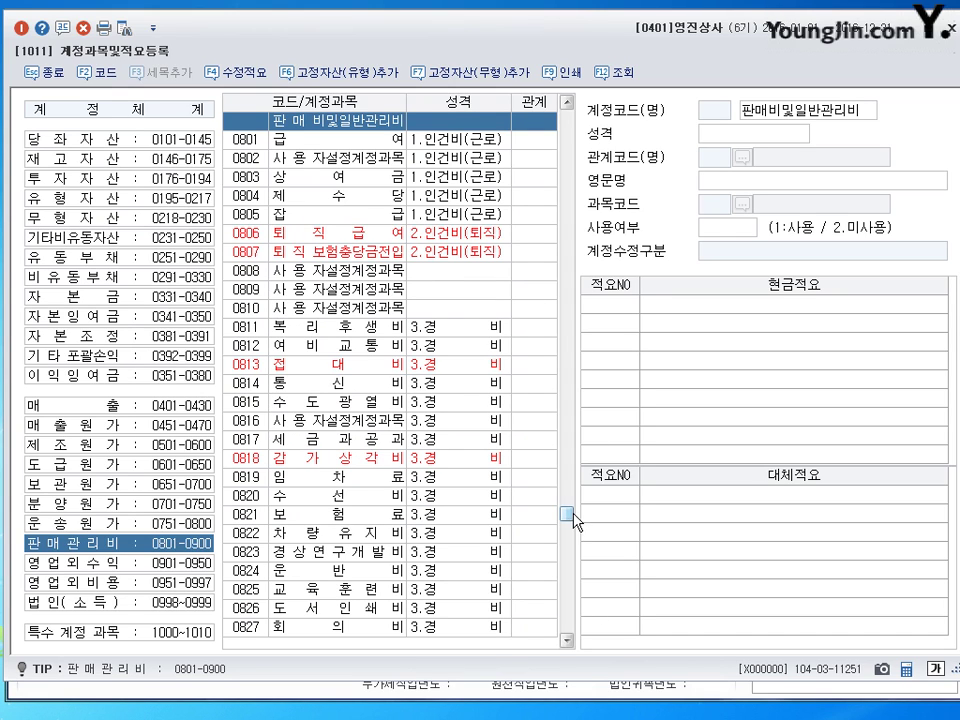
pyautogui.moveTo(570, 514); pyautogui.dragTo(570, 428)
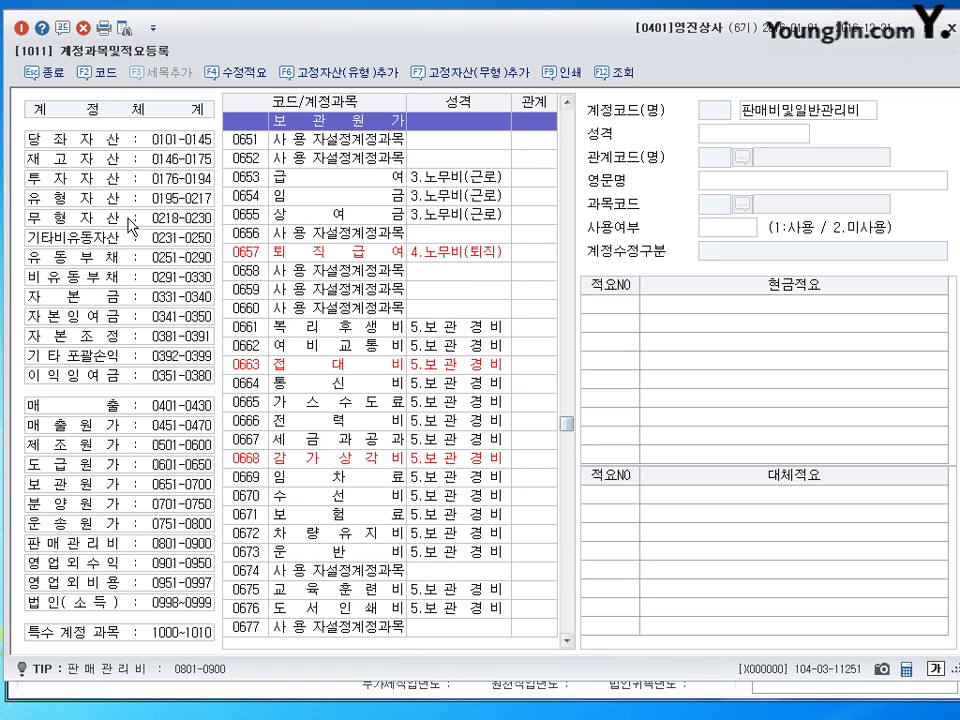
pyautogui.click(85, 222)
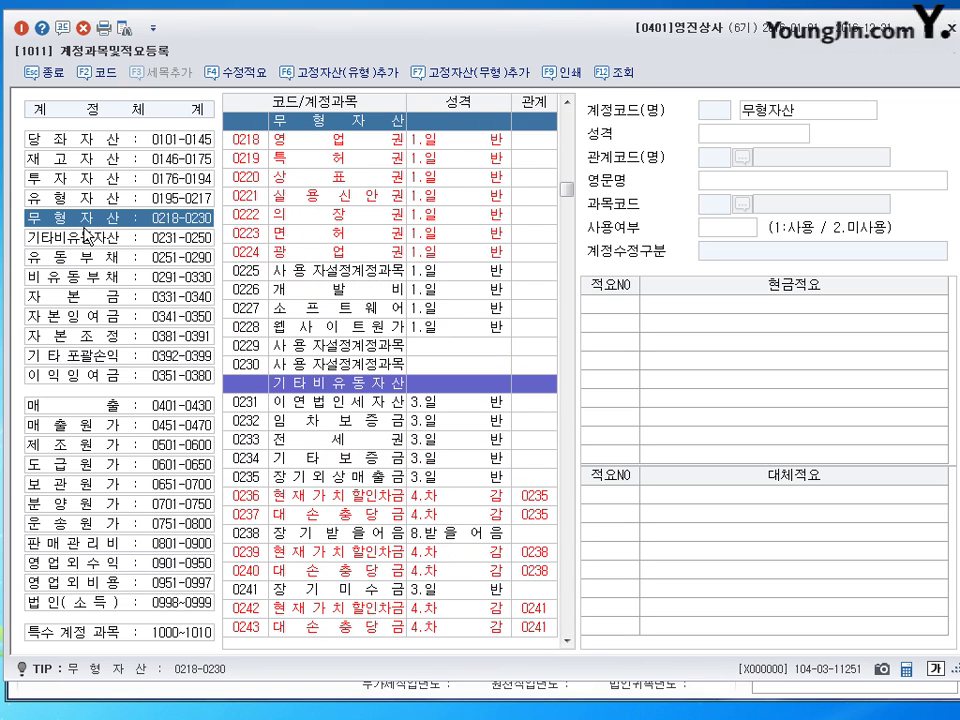
pyautogui.click(307, 310)
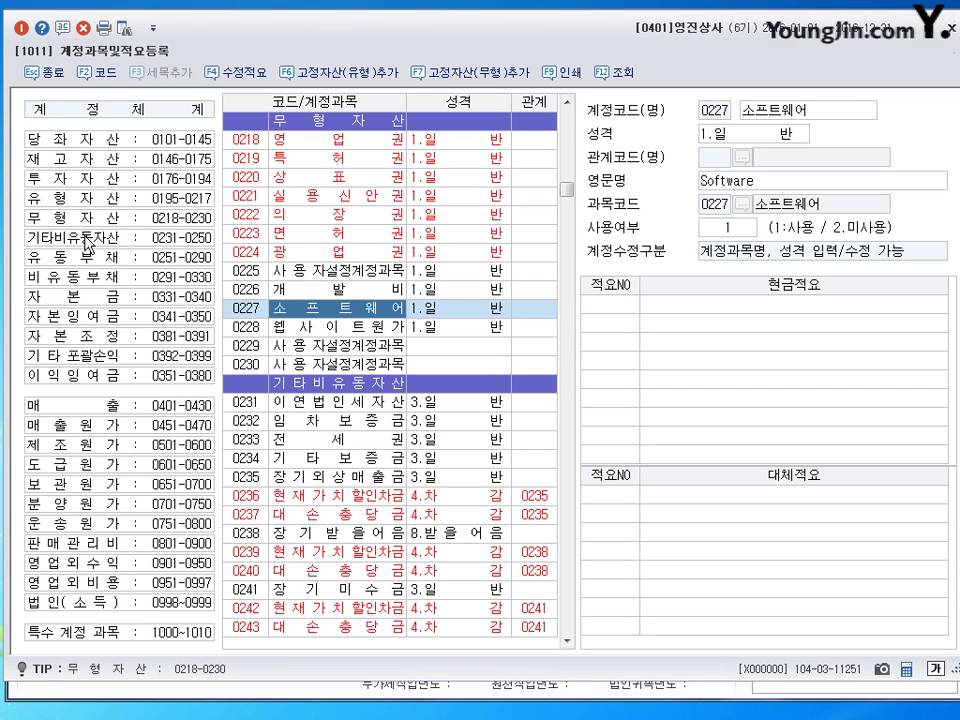
# Step: Show the 당좌자산 accounts and view the registered details and memos of account 0105 정기예금
pyautogui.click(152, 140)
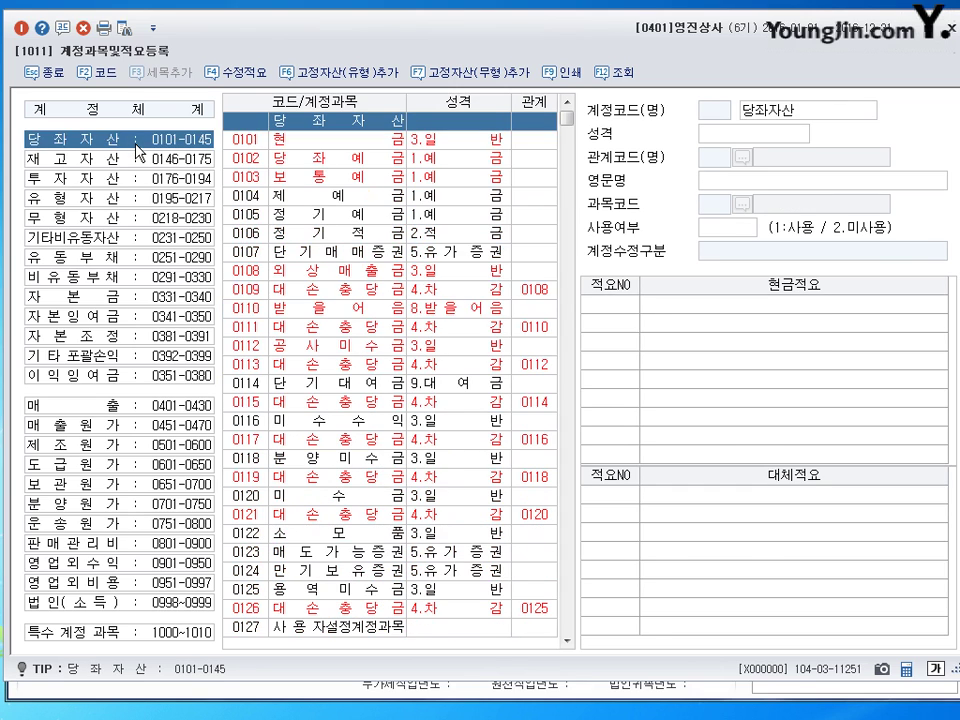
pyautogui.click(335, 143)
pyautogui.click(343, 214)
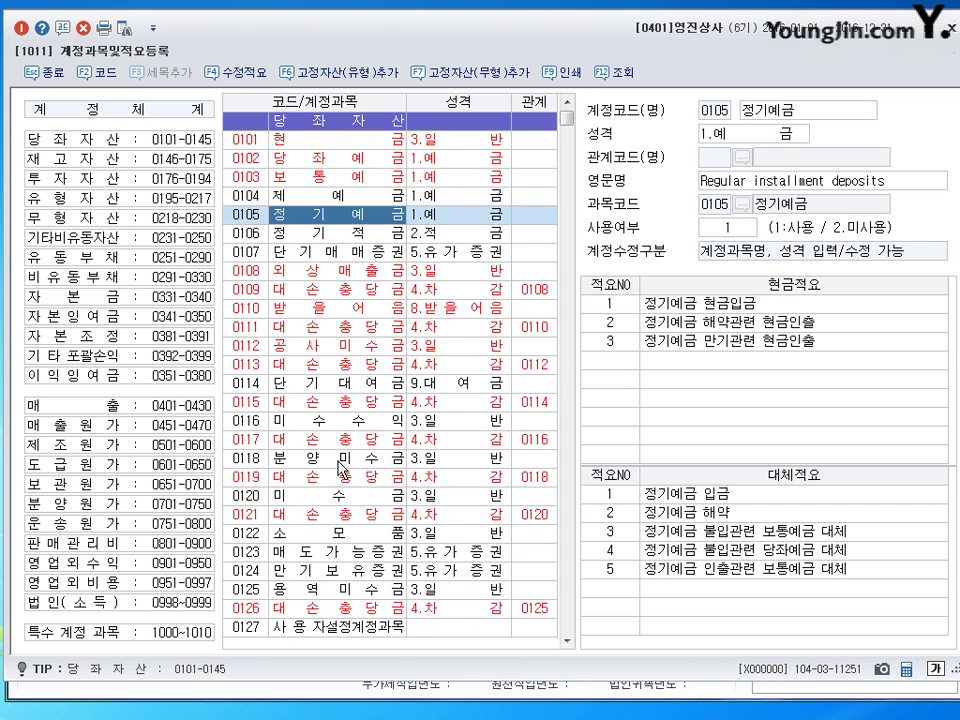
pyautogui.scroll(-5, 343, 236)
pyautogui.scroll(5, 343, 236)
pyautogui.click(150, 140)
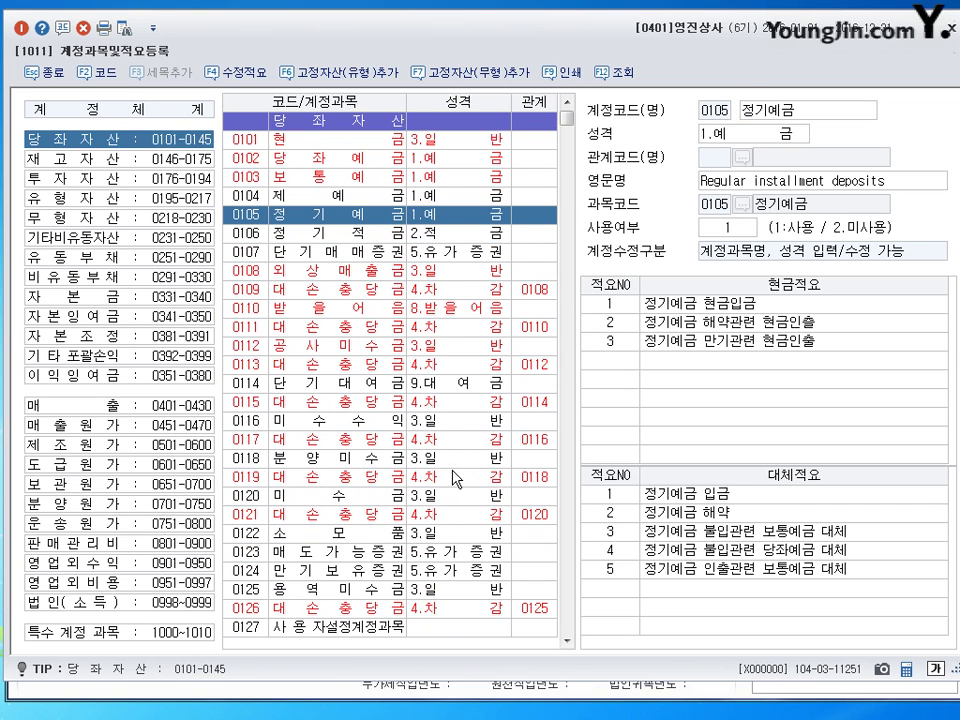
# Step: View the details of account 0115 대손충당금 and of the user-defined account 0144 near the end of 당좌자산
pyautogui.click(340, 402)
pyautogui.scroll(-9, 360, 420)
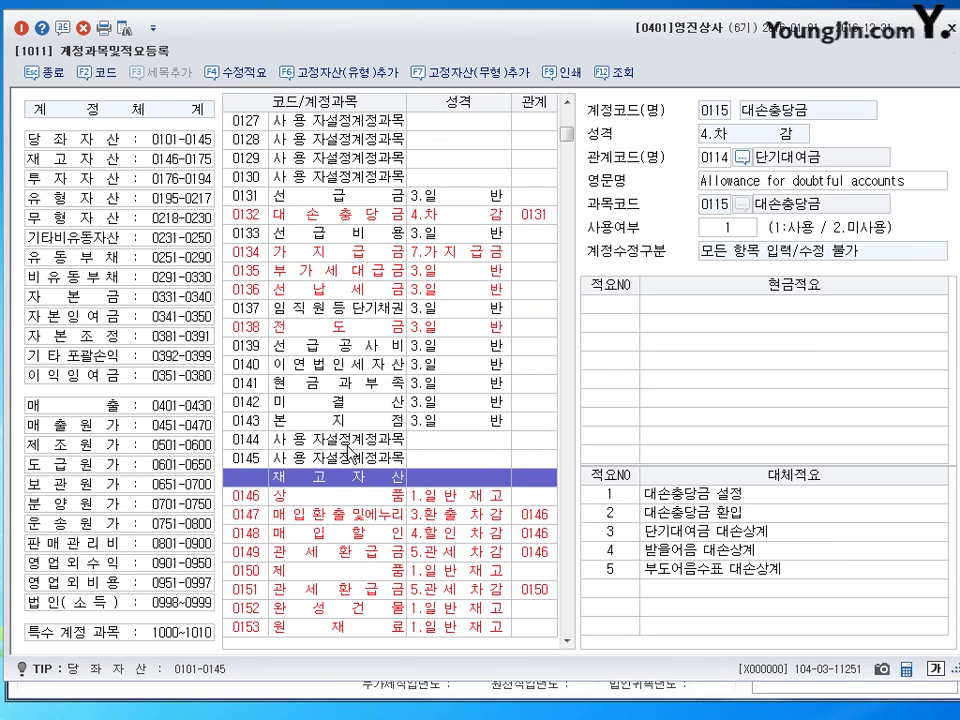
pyautogui.click(358, 447)
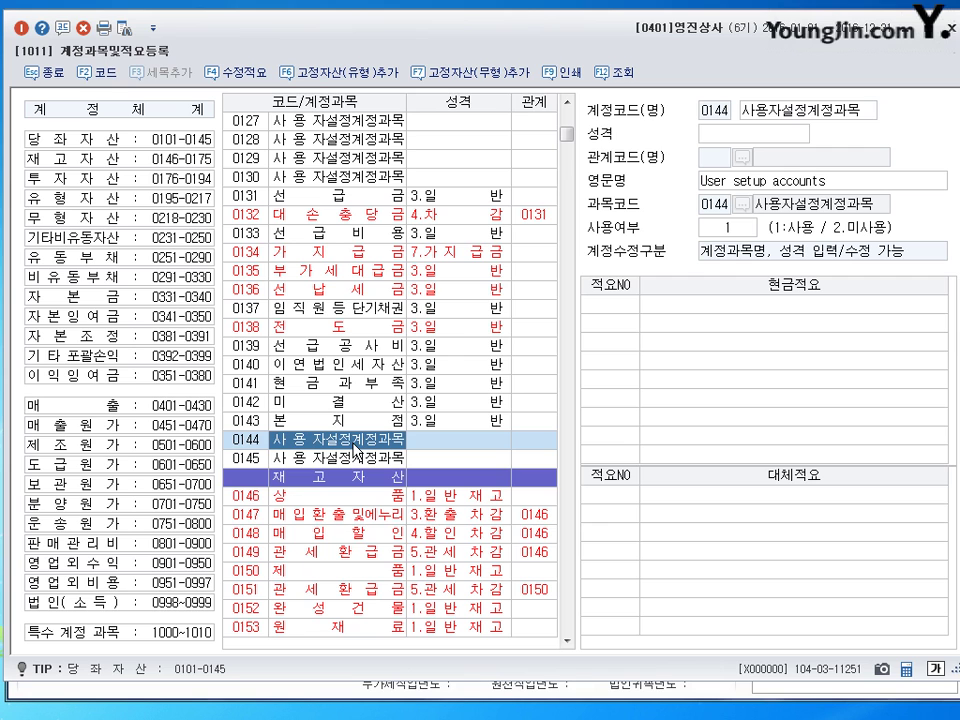
pyautogui.click(42, 136)
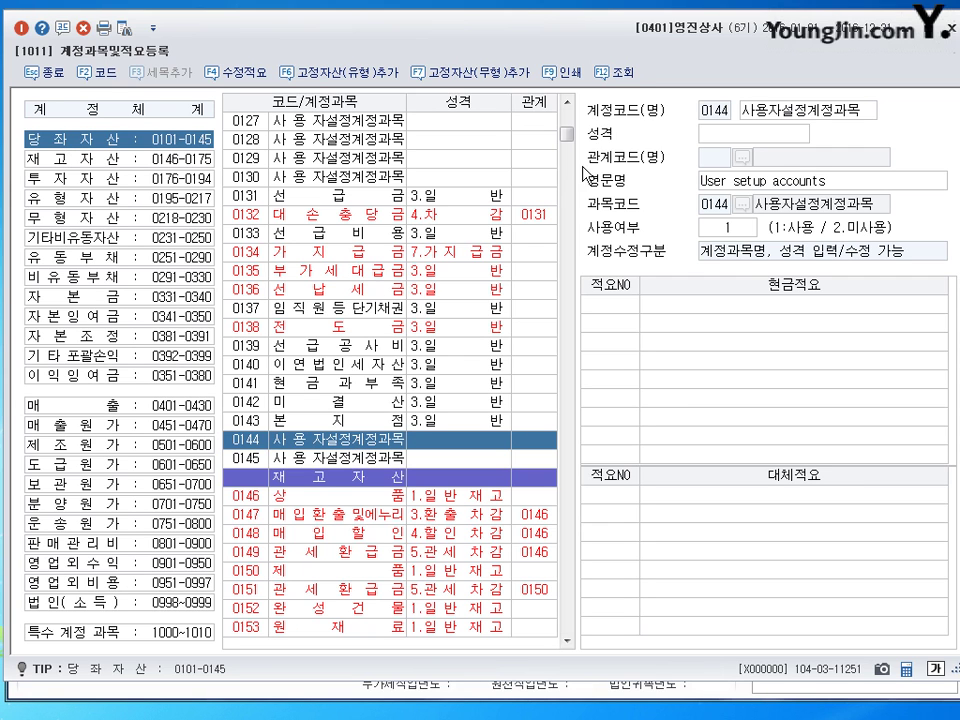
pyautogui.moveTo(568, 131)
pyautogui.mouseDown()
pyautogui.moveTo(568, 122)
pyautogui.moveTo(568, 130)
pyautogui.mouseUp()
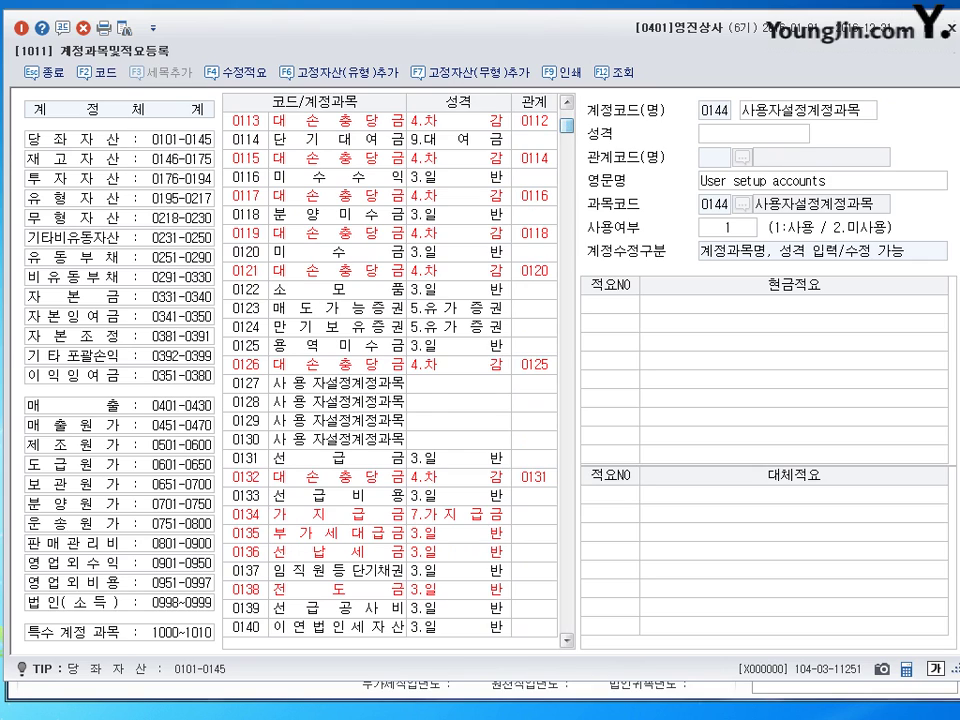
# Step: Switch repeatedly between the 당좌자산, 재고자산 and 투자자산 categories to compare their account ranges, finishing on 당좌자산
pyautogui.click(90, 158)
pyautogui.press('Down')
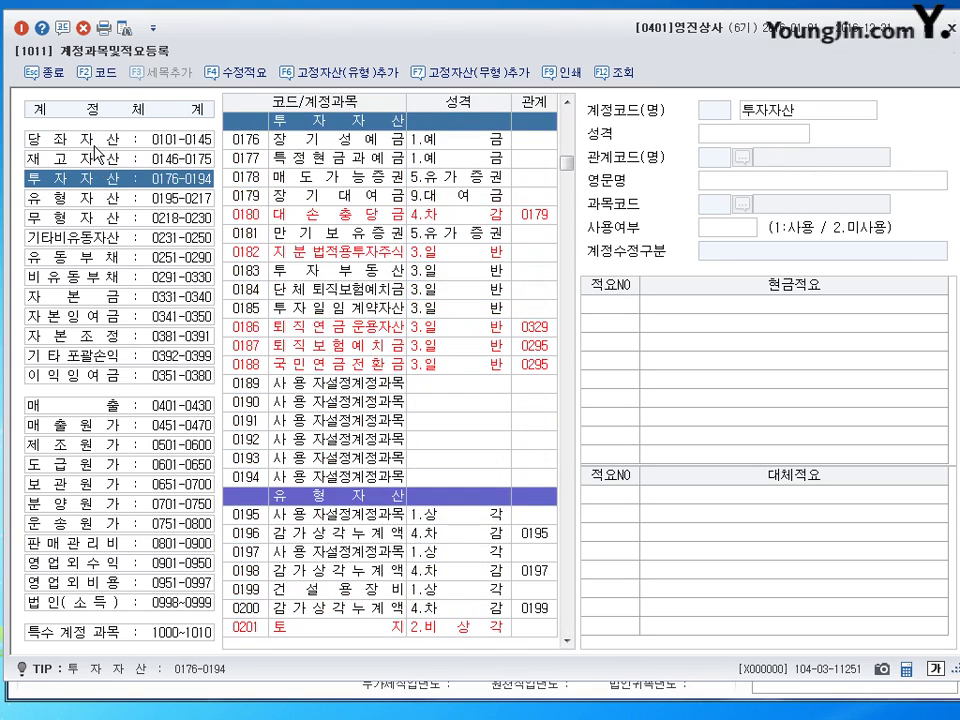
pyautogui.press('Up')
pyautogui.press('Up')
pyautogui.press('Down')
pyautogui.press('Up')
pyautogui.press('Down')
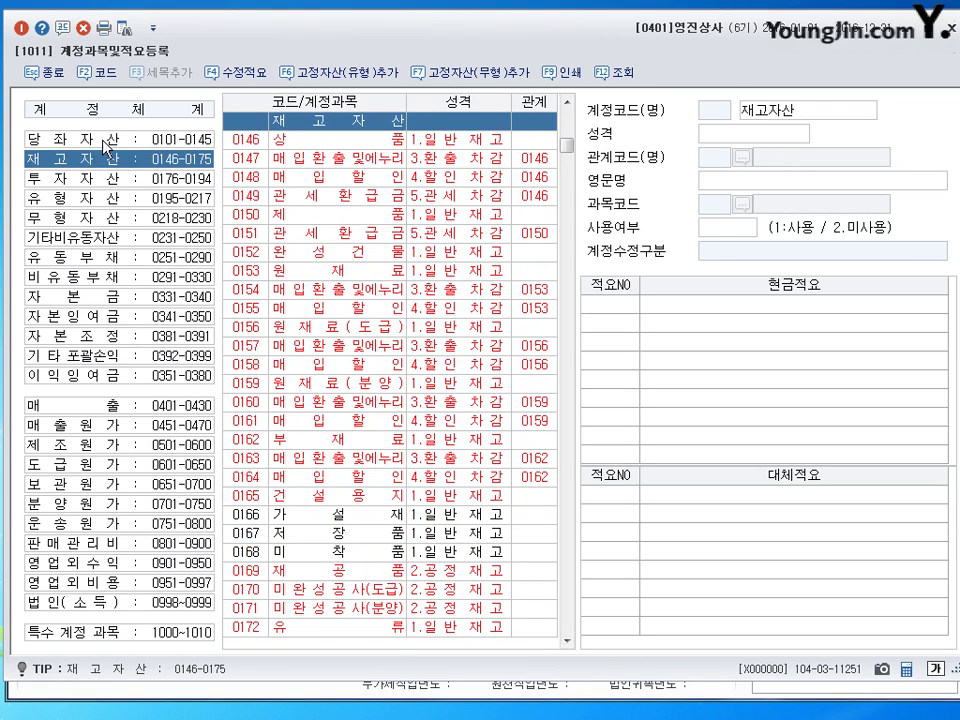
pyautogui.press('Up')
pyautogui.press('Down')
pyautogui.press('Up')
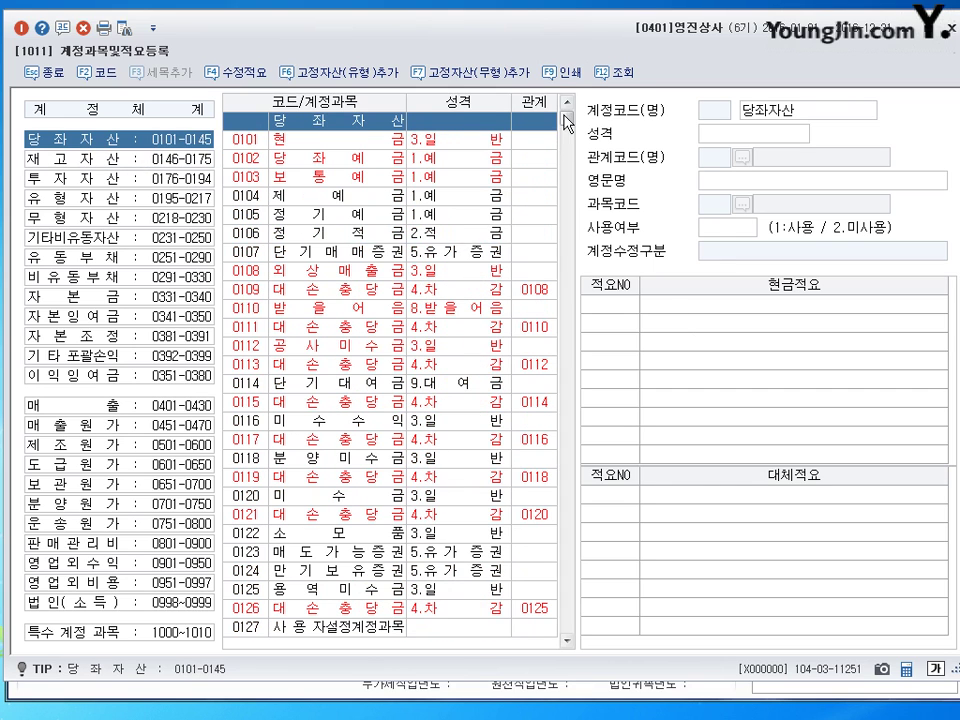
# Step: Examine the user-defined accounts 0144 and 0145 that close the 당좌자산 range, and return to the list's beginning
pyautogui.click(369, 345)
pyautogui.scroll(-11, 369, 400)
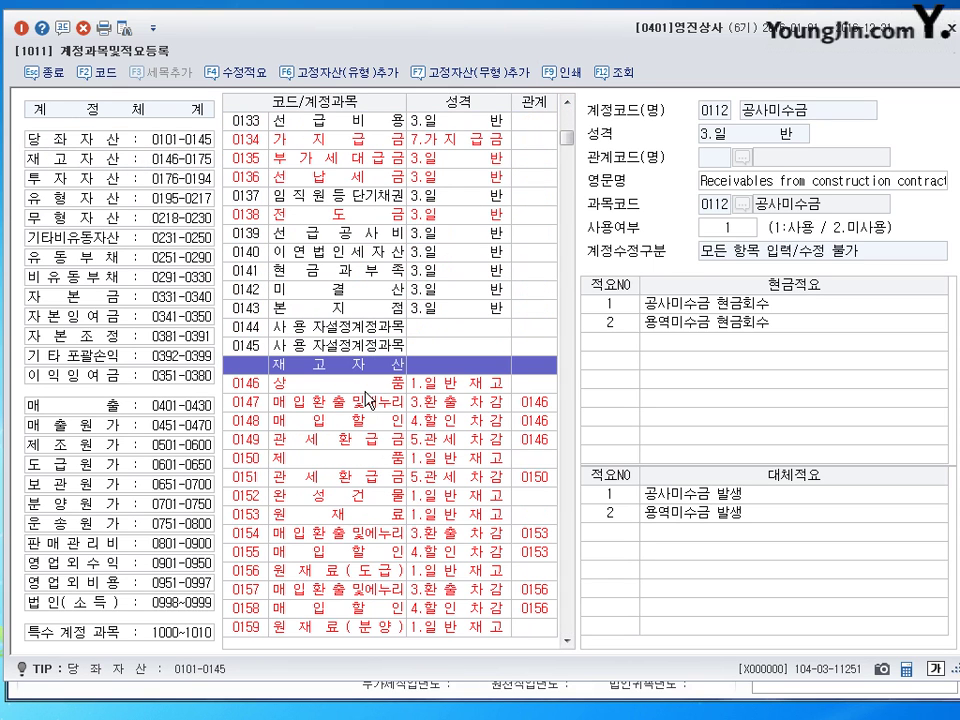
pyautogui.click(320, 328)
pyautogui.click(322, 346)
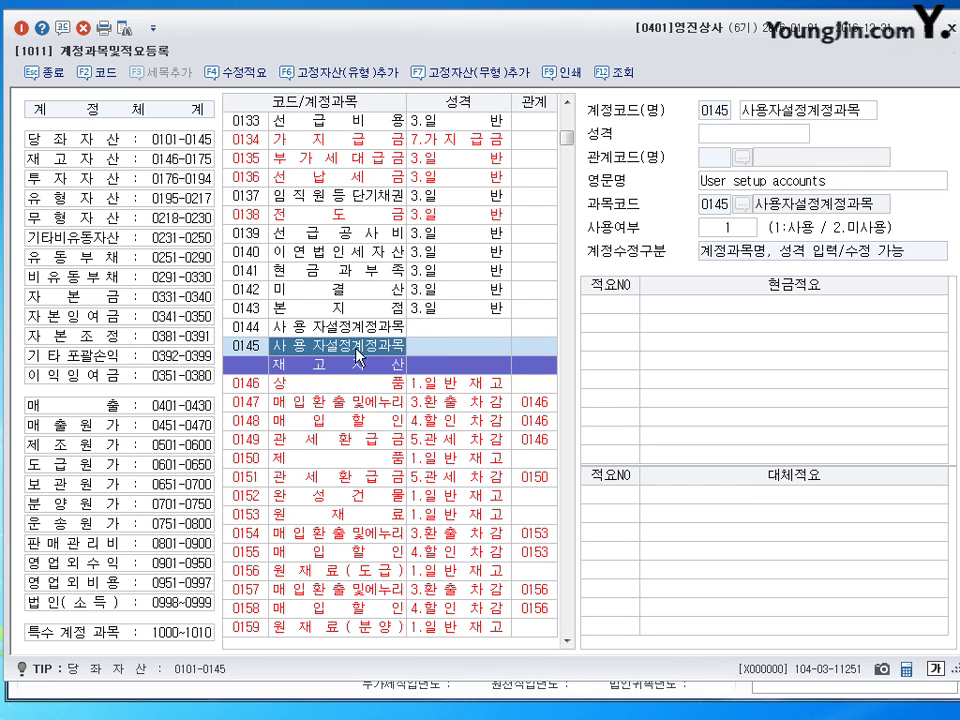
pyautogui.scroll(1, 500, 313)
pyautogui.scroll(10, 498, 313)
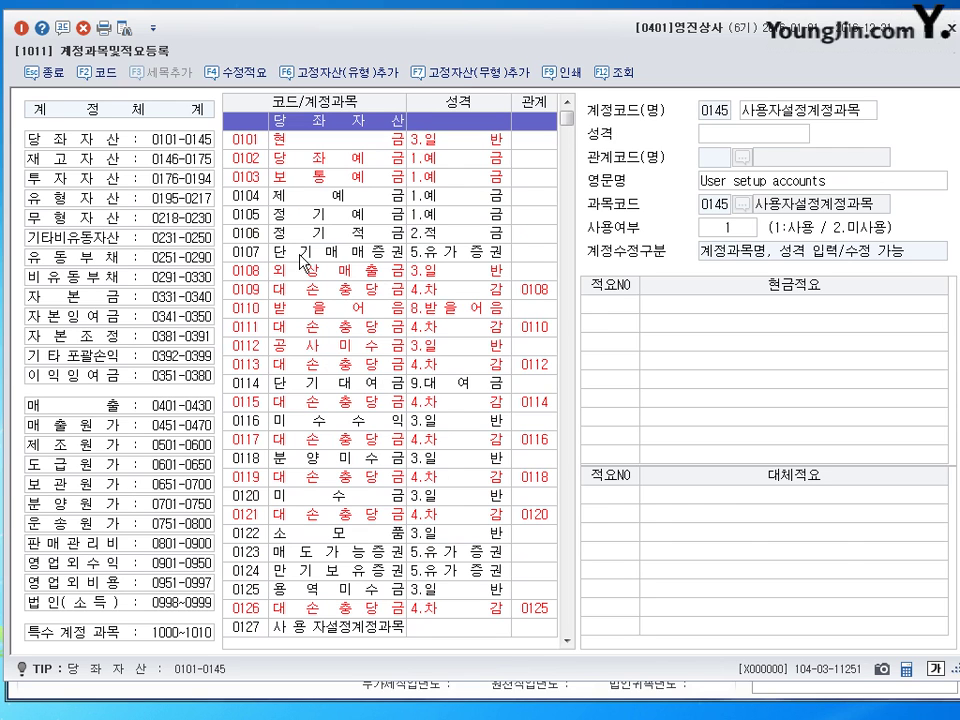
# Step: View the details and memos of accounts 0105 to 0107, and of accounts 0101 to 0103
pyautogui.click(311, 217)
pyautogui.press('Down')
pyautogui.press('Down')
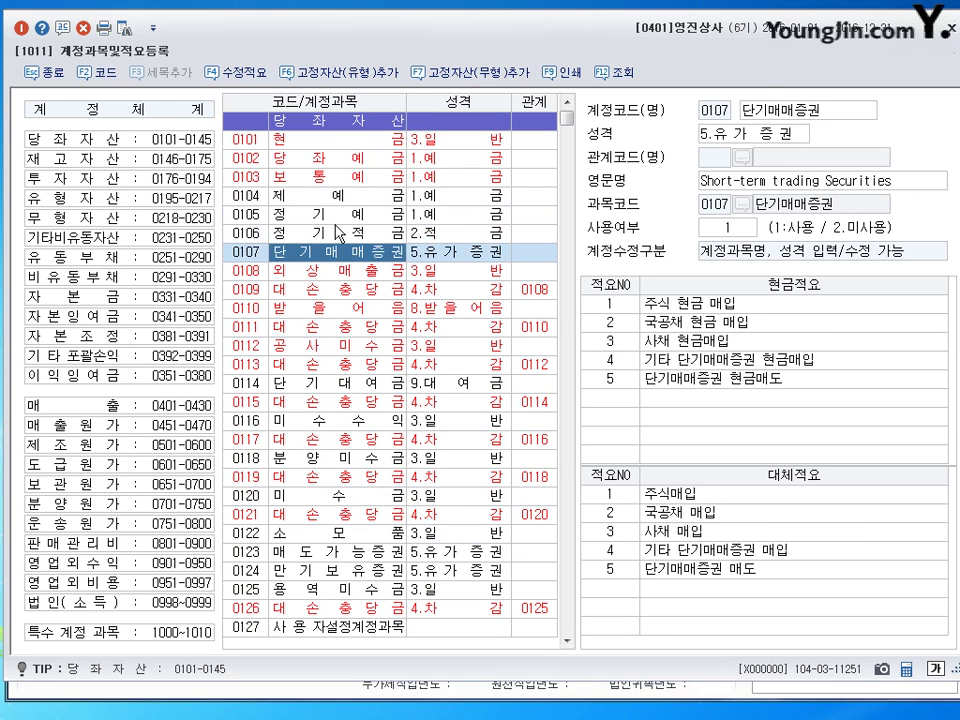
pyautogui.click(330, 144)
pyautogui.click(324, 160)
pyautogui.click(318, 178)
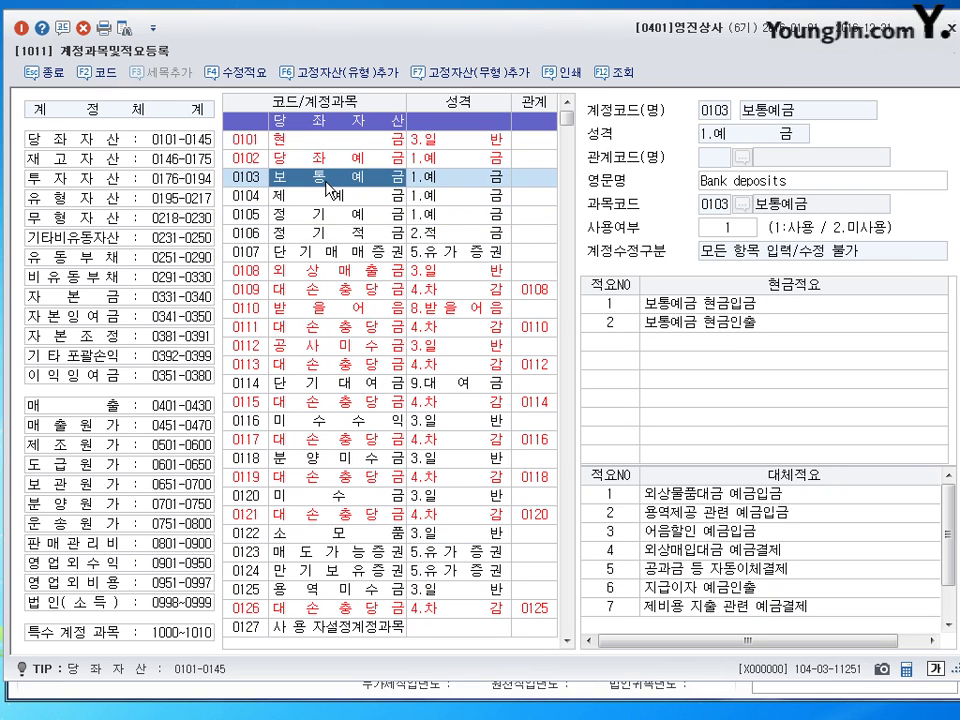
# Step: Go through the 당좌자산 accounts one by one from 0101 현금 to 0106 정기적금, examining each account's details
pyautogui.click(245, 140)
pyautogui.press('Down')
pyautogui.press('Down')
pyautogui.press('Down')
pyautogui.press('Down')
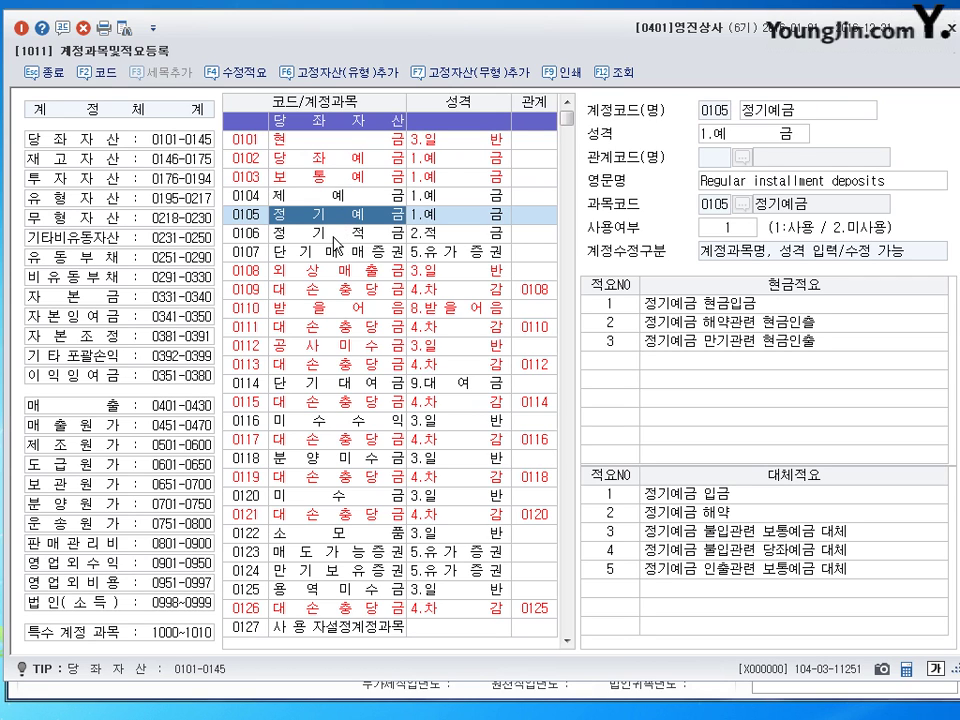
pyautogui.press('Down')
pyautogui.press('Down')
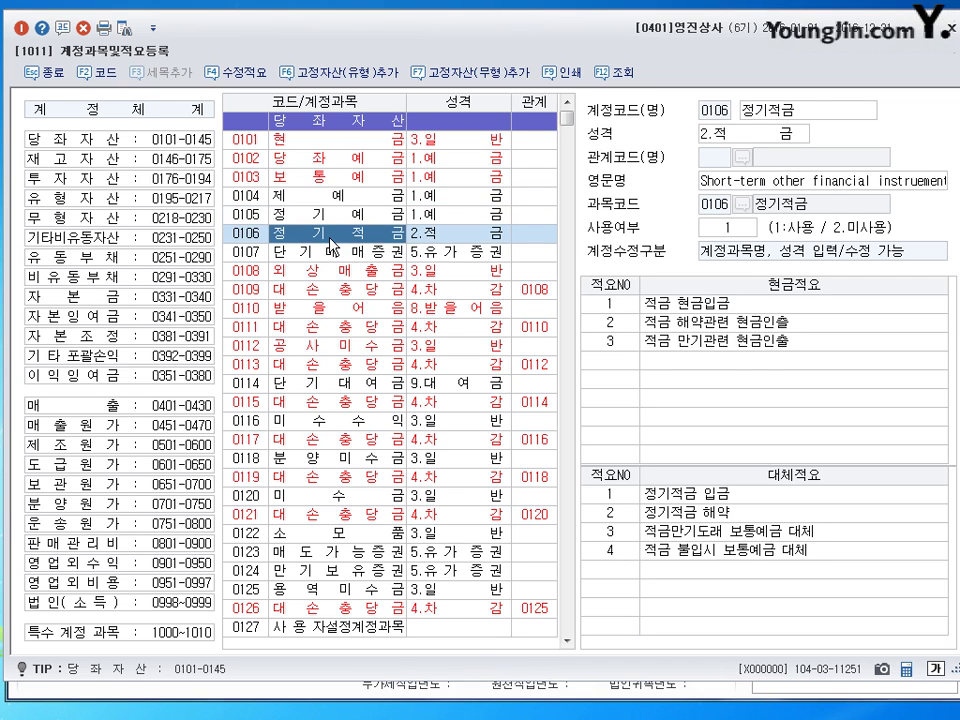
# Step: Move back and forth among accounts 0104 to 0107 to compare their details and memos, finishing on 0105 정기예금
pyautogui.press('Up')
pyautogui.press('Up')
pyautogui.press('Down')
pyautogui.press('Down')
pyautogui.press('Up')
pyautogui.press('Up')
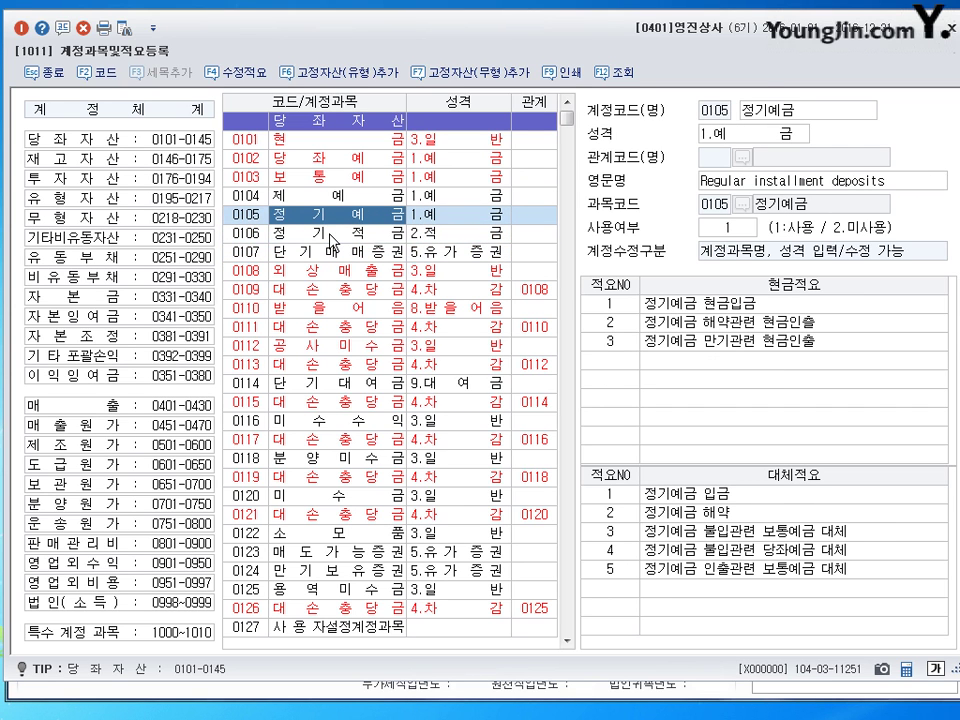
pyautogui.press('Down')
pyautogui.press('Down')
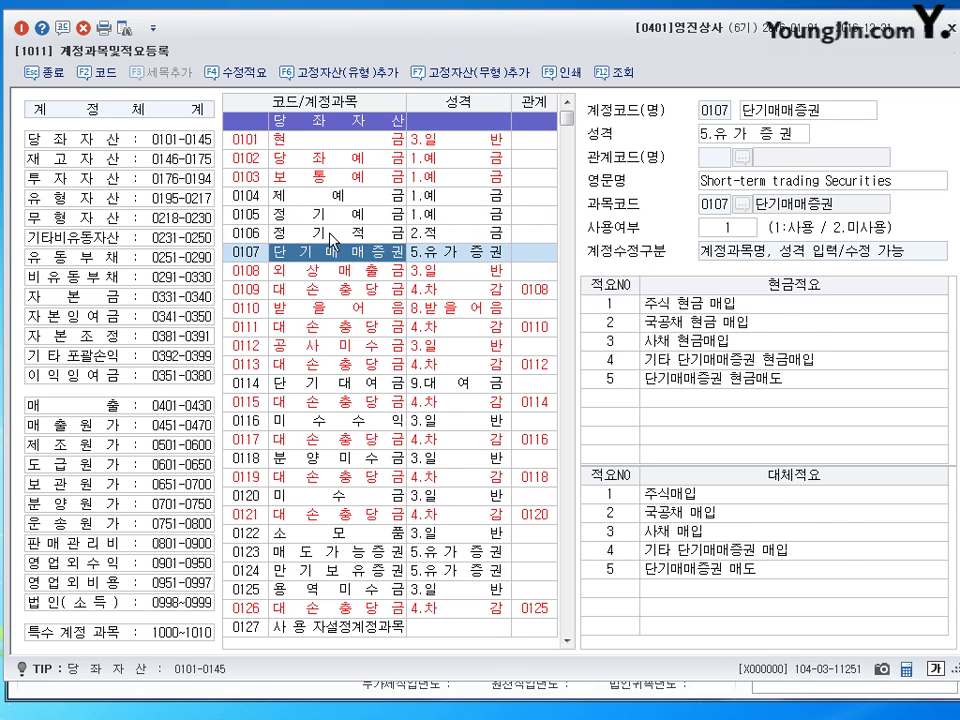
pyautogui.press('Up')
pyautogui.press('Up')
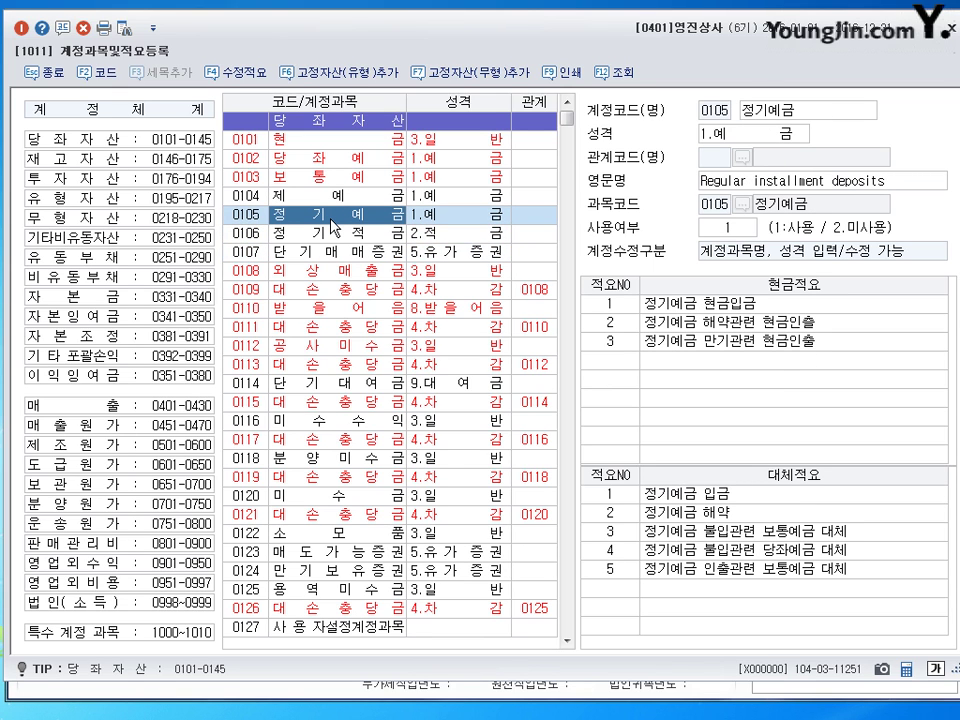
# Step: Compare accounts 0106 to 0104, and open the account name of 0104 제예금 for editing
pyautogui.click(320, 238)
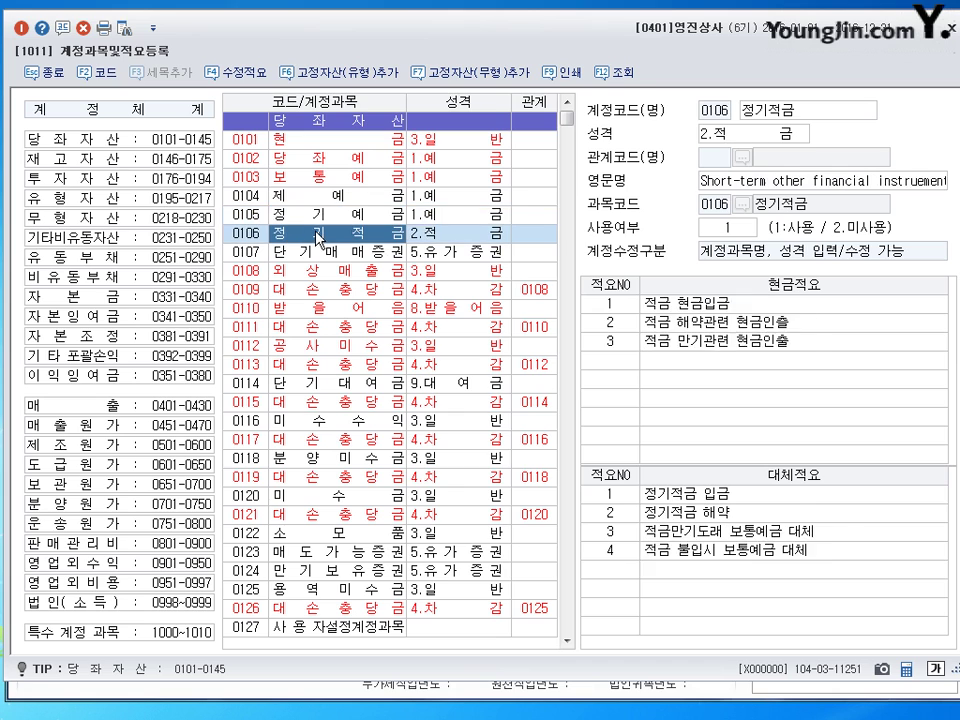
pyautogui.press('Up')
pyautogui.press('Down')
pyautogui.press('Up')
pyautogui.press('Up')
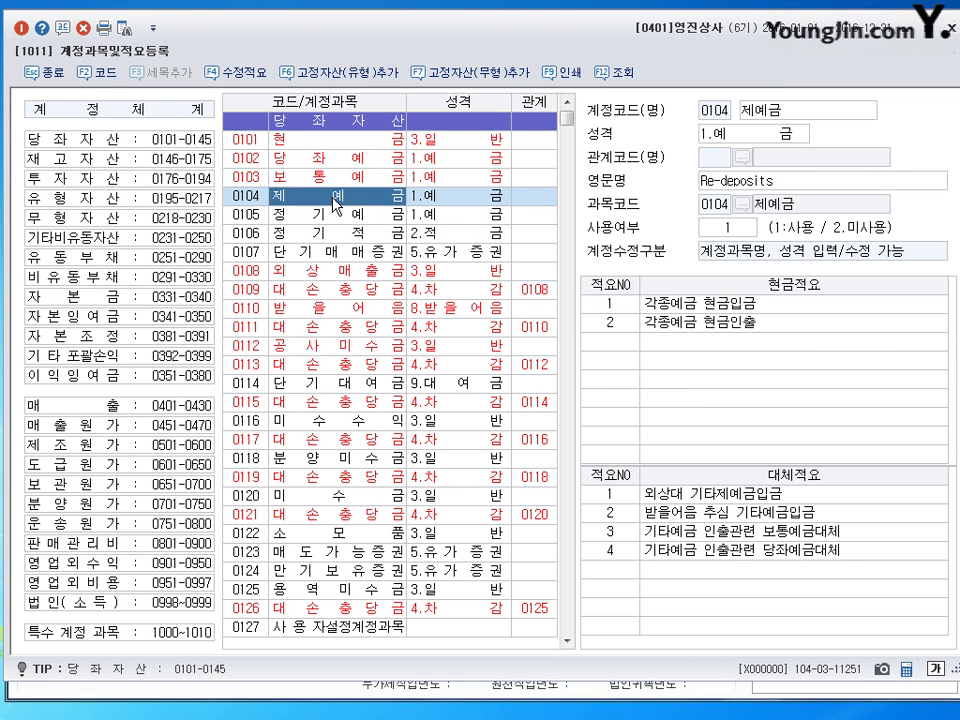
pyautogui.click(762, 112)
pyautogui.press('Up')
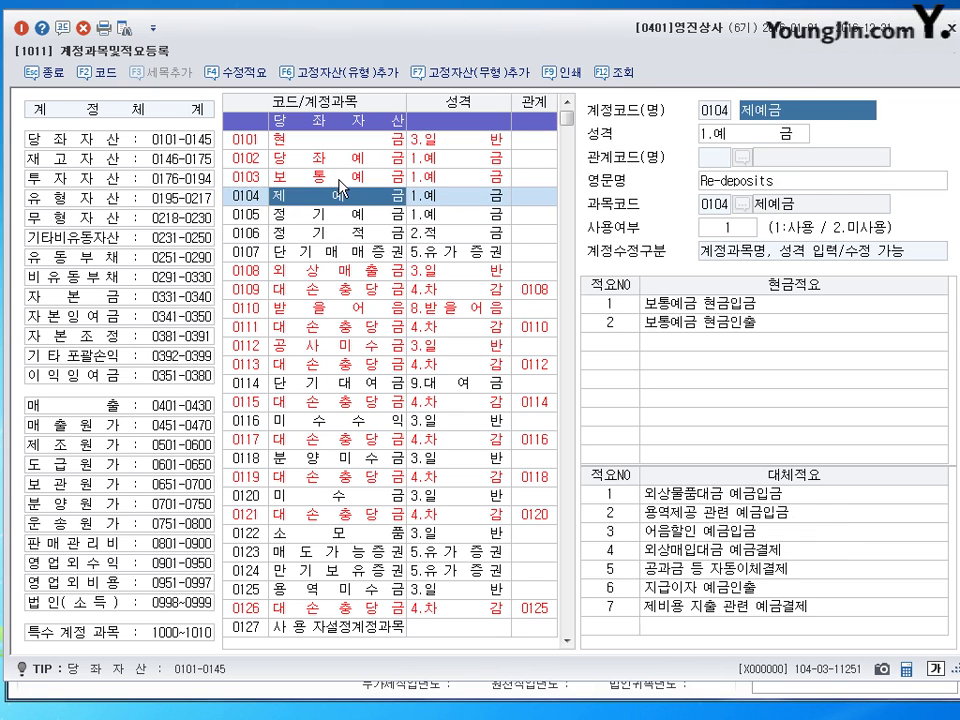
# Step: View account 0112 공사미수금 and the rest of the 당좌자산 range, and return to account 0103 보통예금
pyautogui.click(342, 348)
pyautogui.scroll(-6, 342, 365)
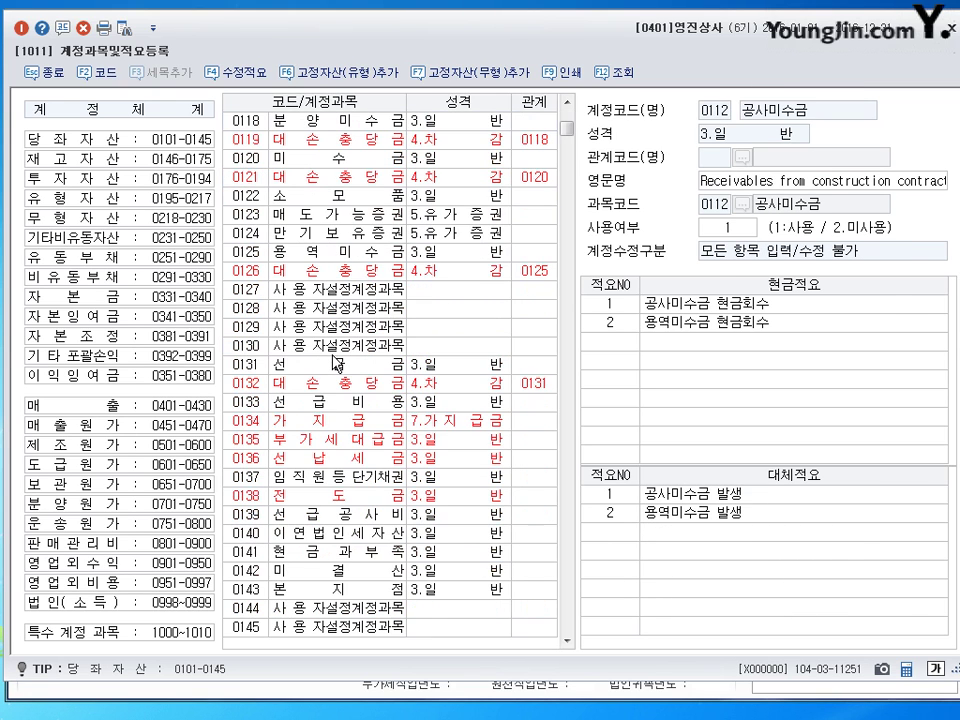
pyautogui.scroll(6, 342, 365)
pyautogui.click(312, 183)
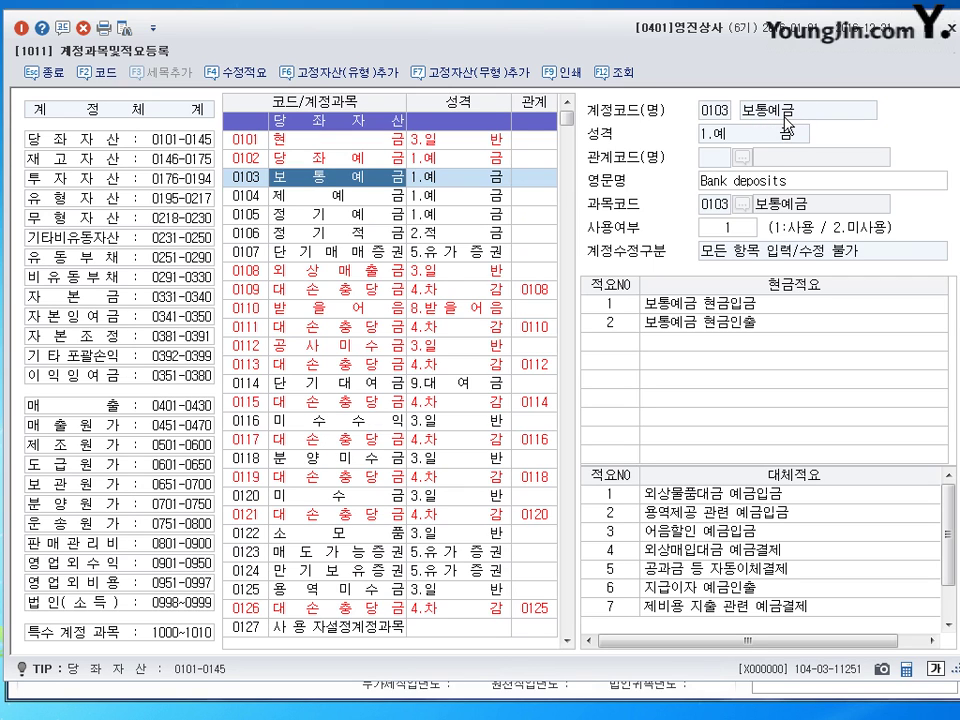
# Step: Compare accounts 0102 당좌예금 and 0103 보통예금, and open the locked account name of 0103 for editing
pyautogui.click(337, 158)
pyautogui.click(337, 183)
pyautogui.click(332, 158)
pyautogui.click(327, 183)
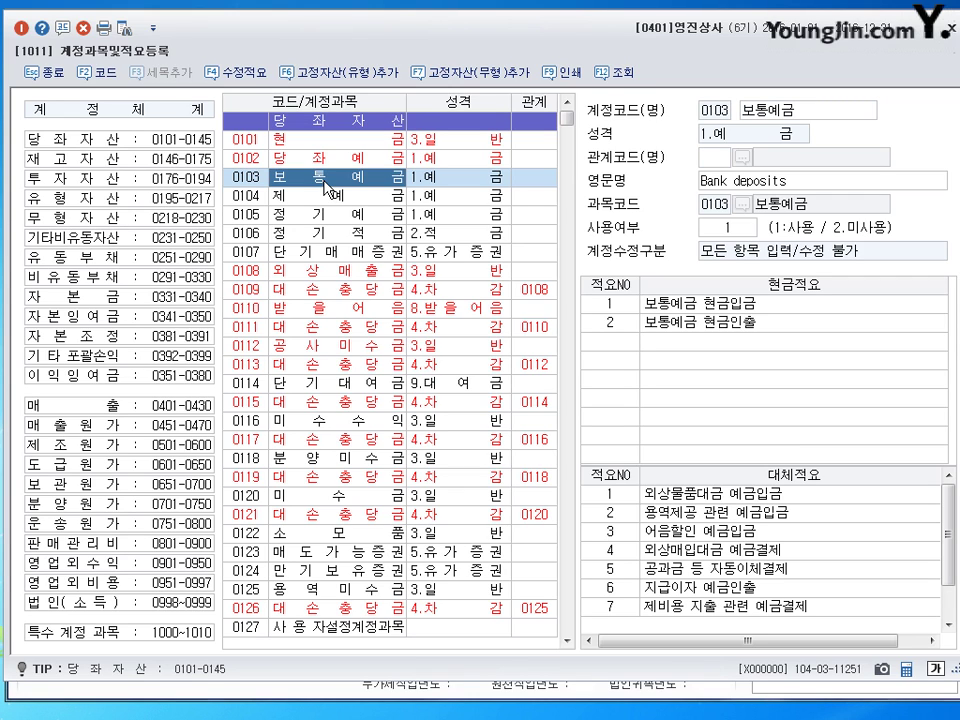
pyautogui.click(765, 122)
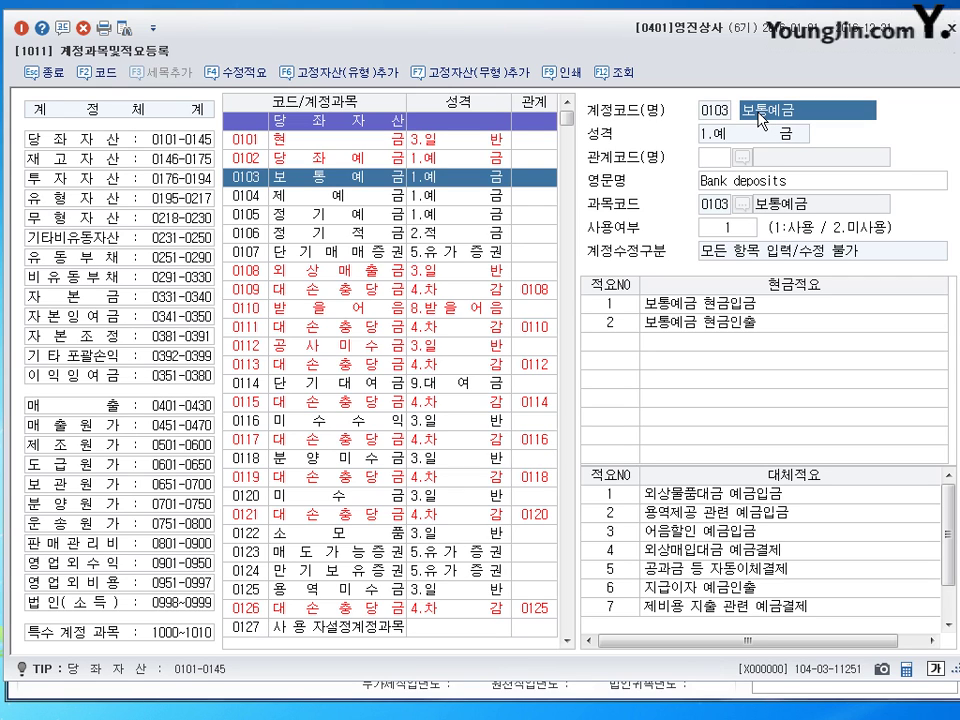
pyautogui.press('Return')
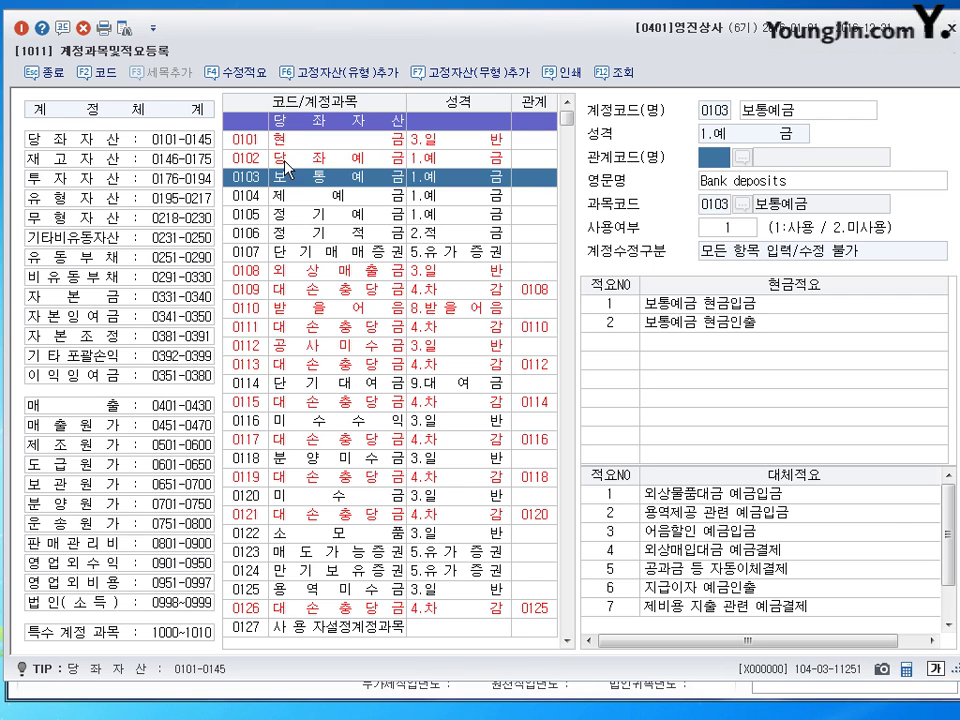
# Step: Compare the edit restrictions of accounts 0104 제예금 and 0103 보통예금
pyautogui.click(312, 196)
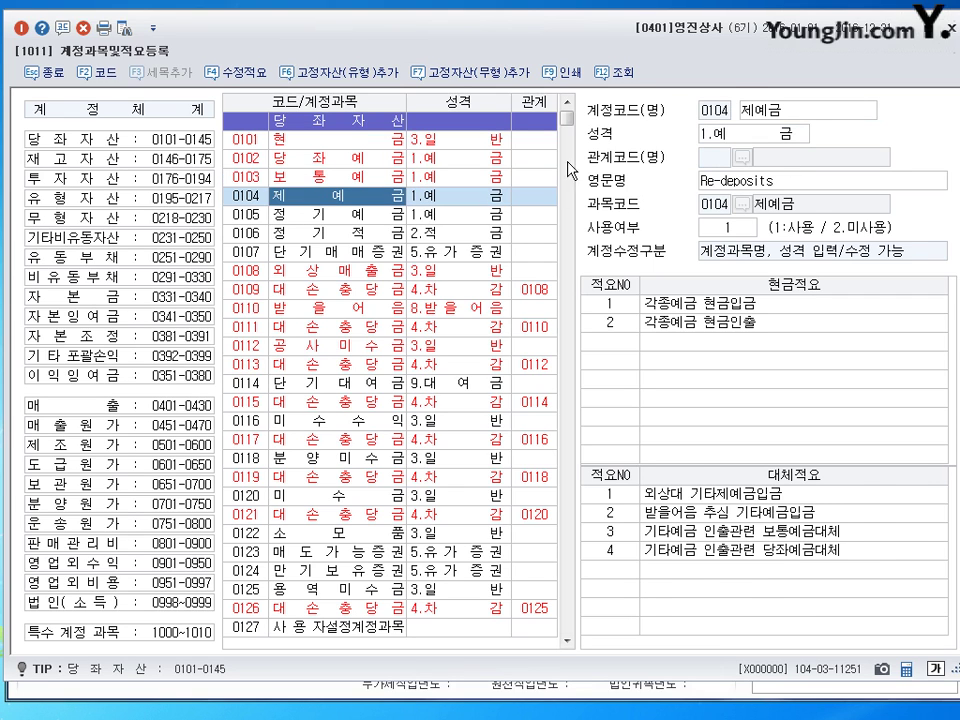
pyautogui.click(315, 177)
pyautogui.click(770, 133)
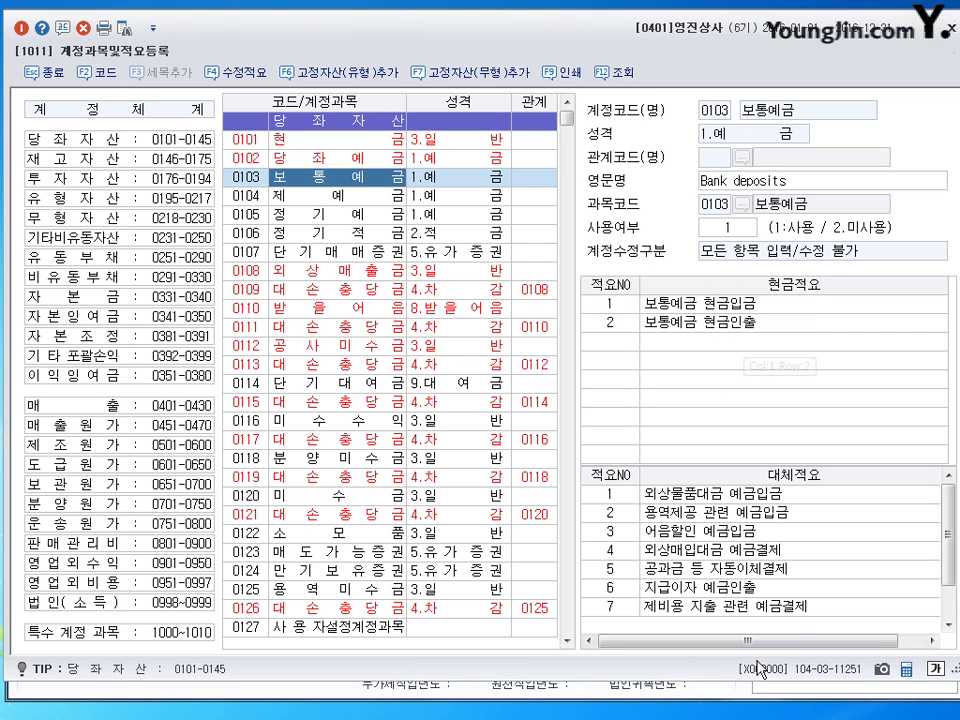
# Step: Go to the 판매관리비 category and show the details of account 0811 복리후생비
pyautogui.scroll(-1, 952, 537)
pyautogui.scroll(1, 952, 537)
pyautogui.click(110, 543)
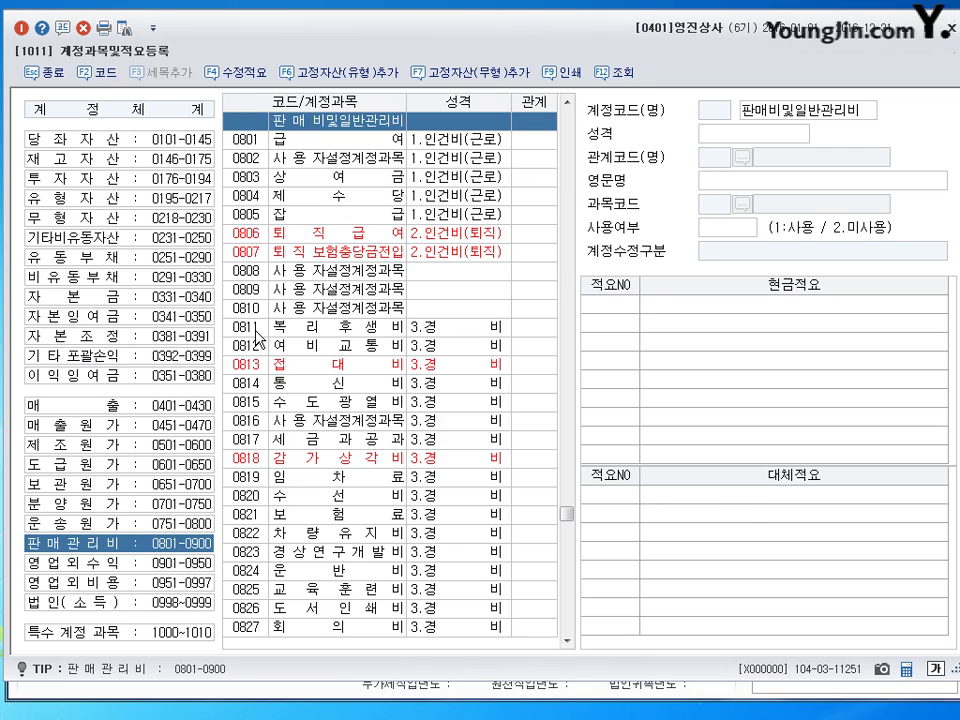
pyautogui.click(350, 329)
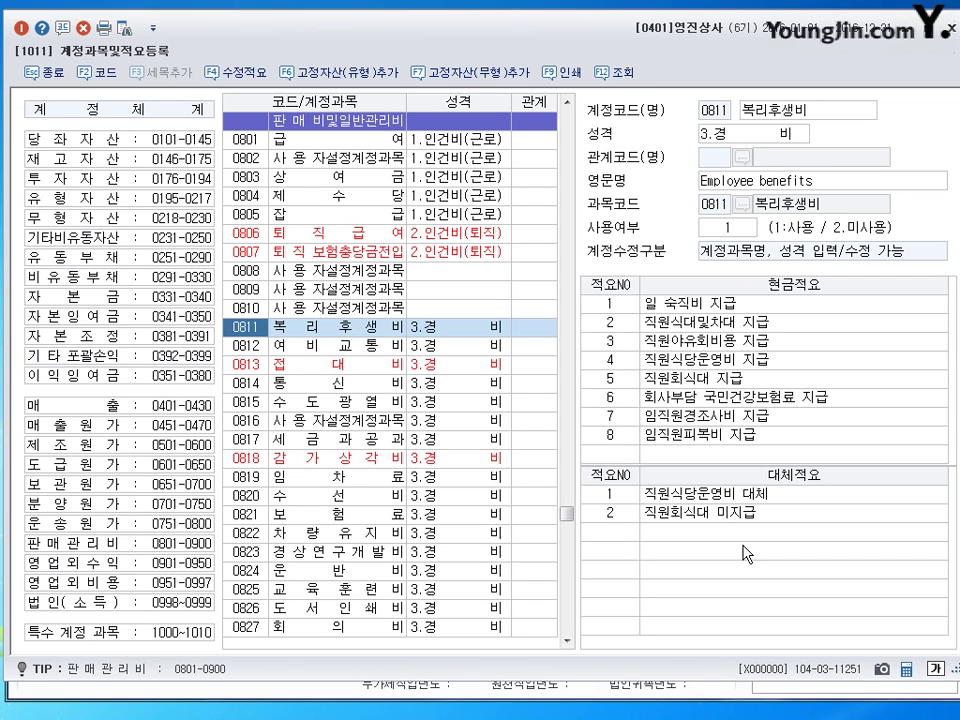
# Step: Examine the cash memos (현금적요) and transfer memos (대체적요) registered for account 0811 복리후생비
pyautogui.click(645, 452)
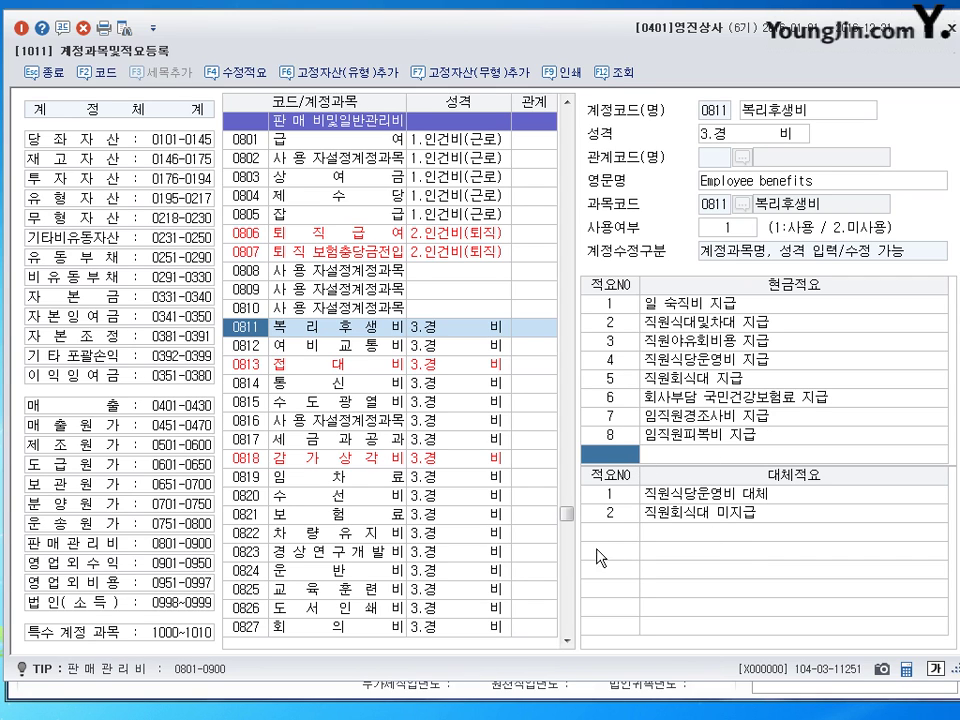
pyautogui.click(730, 535)
pyautogui.click(730, 397)
pyautogui.click(730, 359)
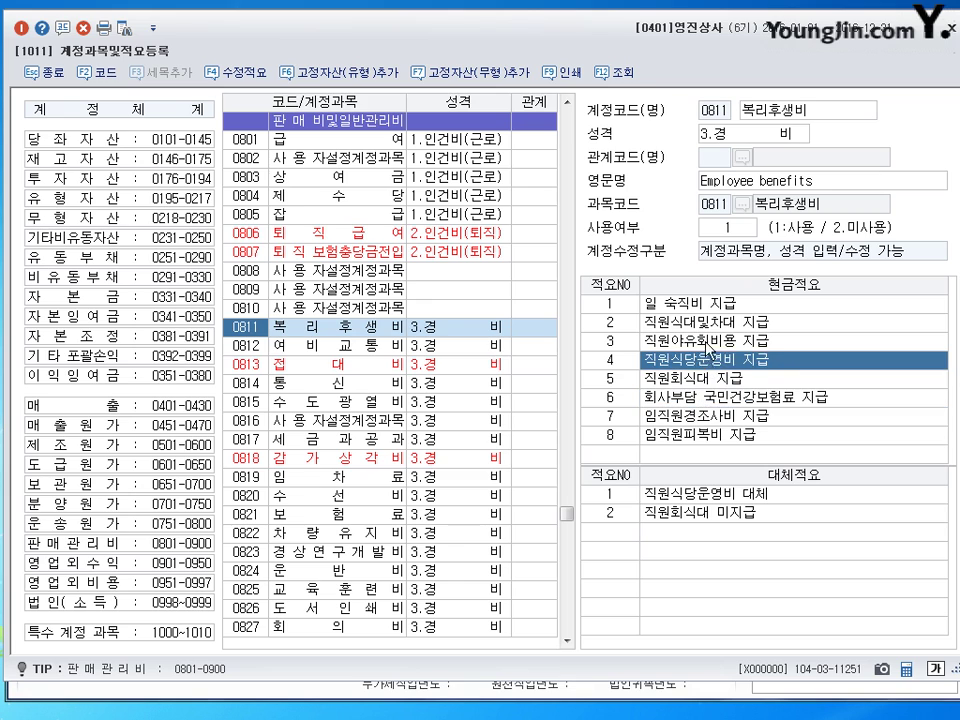
pyautogui.click(730, 340)
pyautogui.click(712, 303)
pyautogui.click(720, 322)
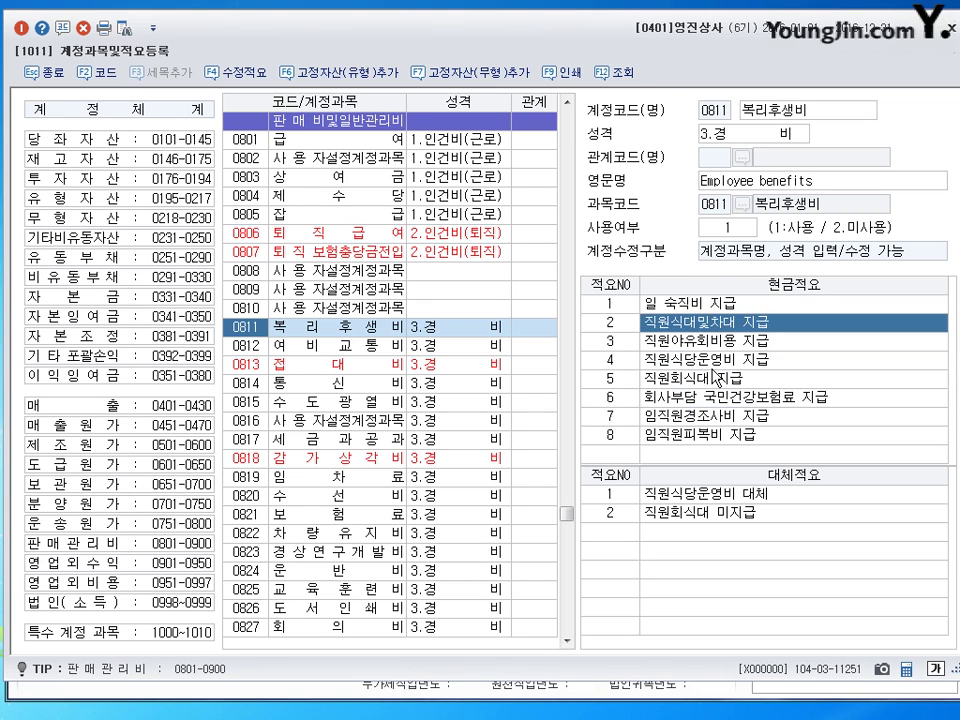
pyautogui.click(712, 360)
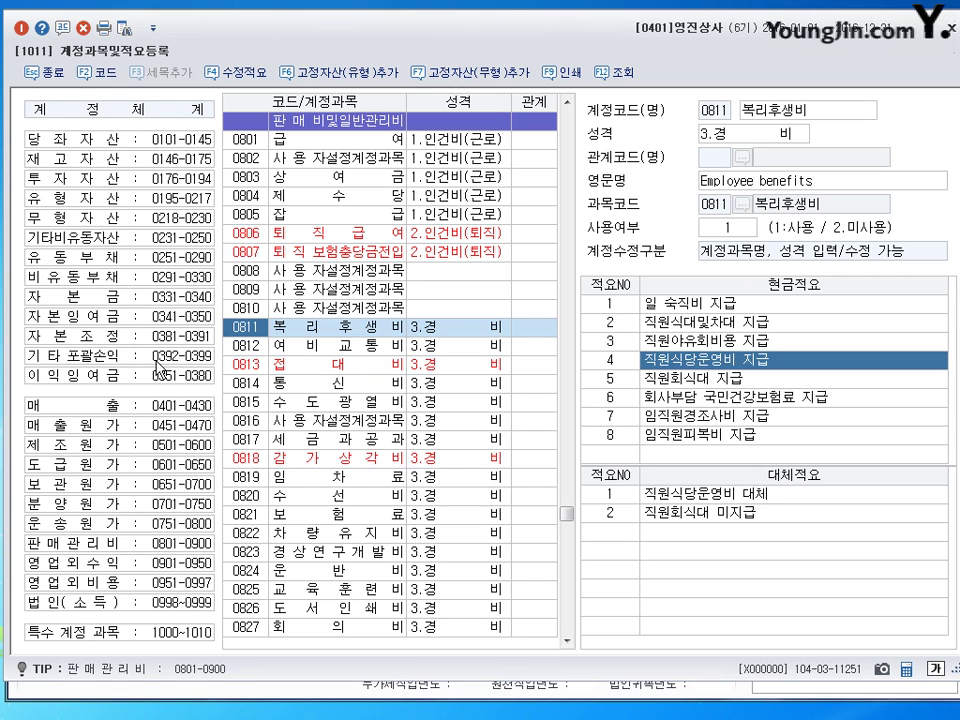
# Step: Go to the 당좌자산 category, look at the 재고자산 accounts, and return to 당좌자산
pyautogui.click(115, 143)
pyautogui.press('Down')
pyautogui.press('Down')
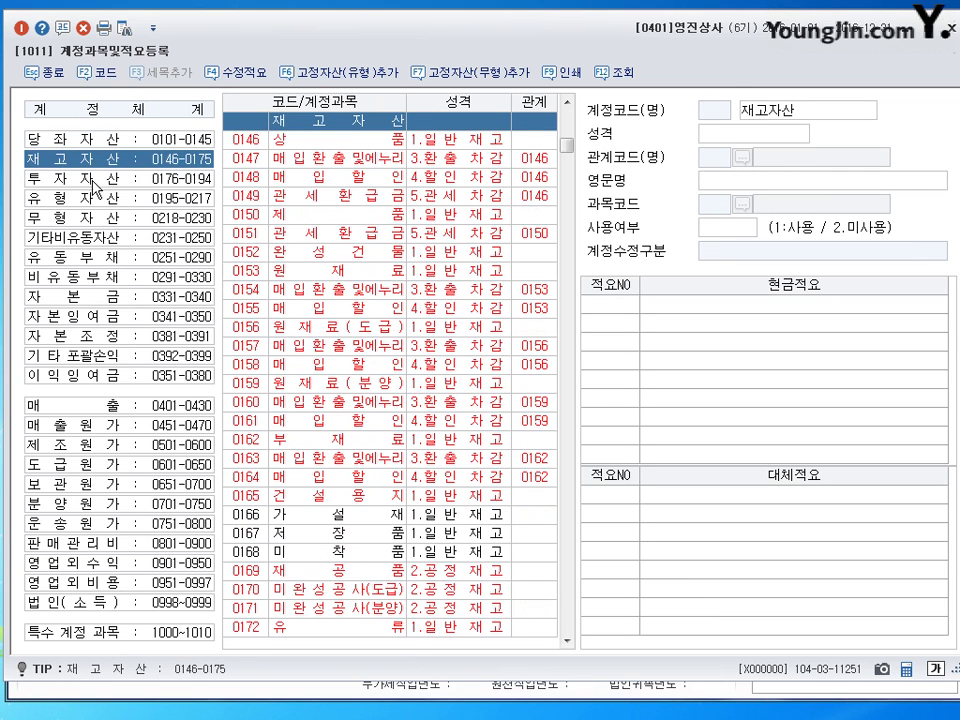
pyautogui.press('Up')
pyautogui.press('Up')
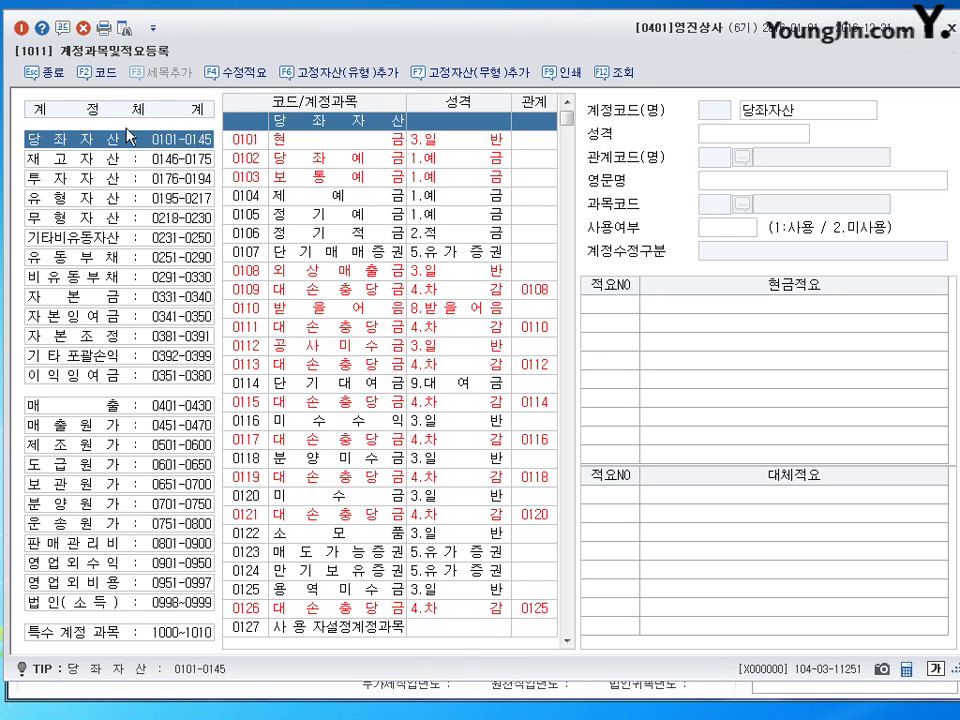
# Step: Go to the 유동부채 category and view the user-defined account 0274
pyautogui.click(100, 259)
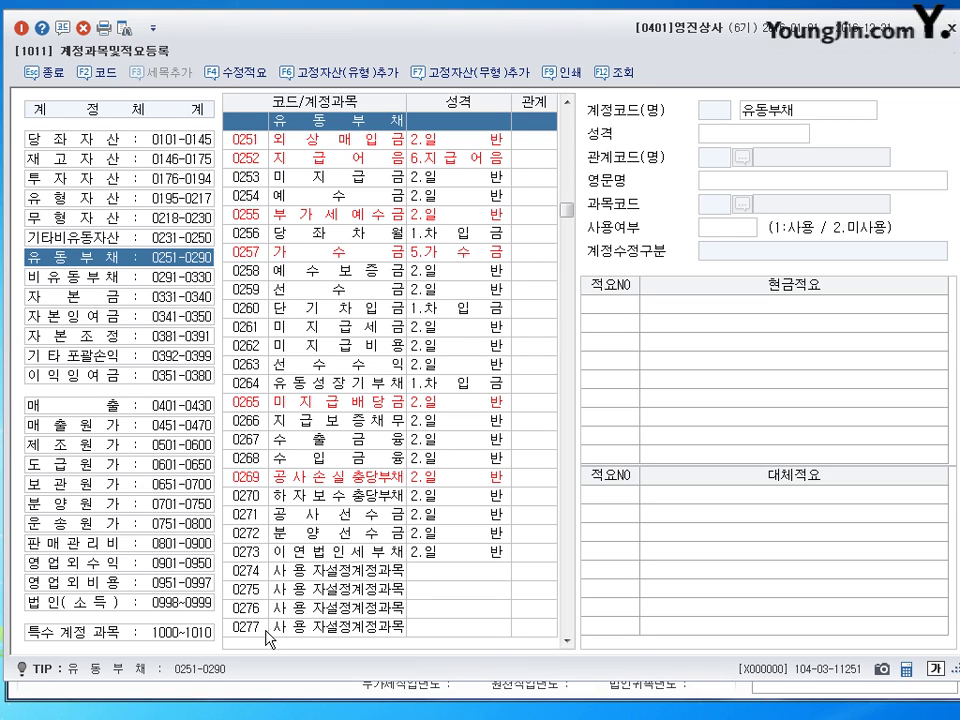
pyautogui.click(257, 573)
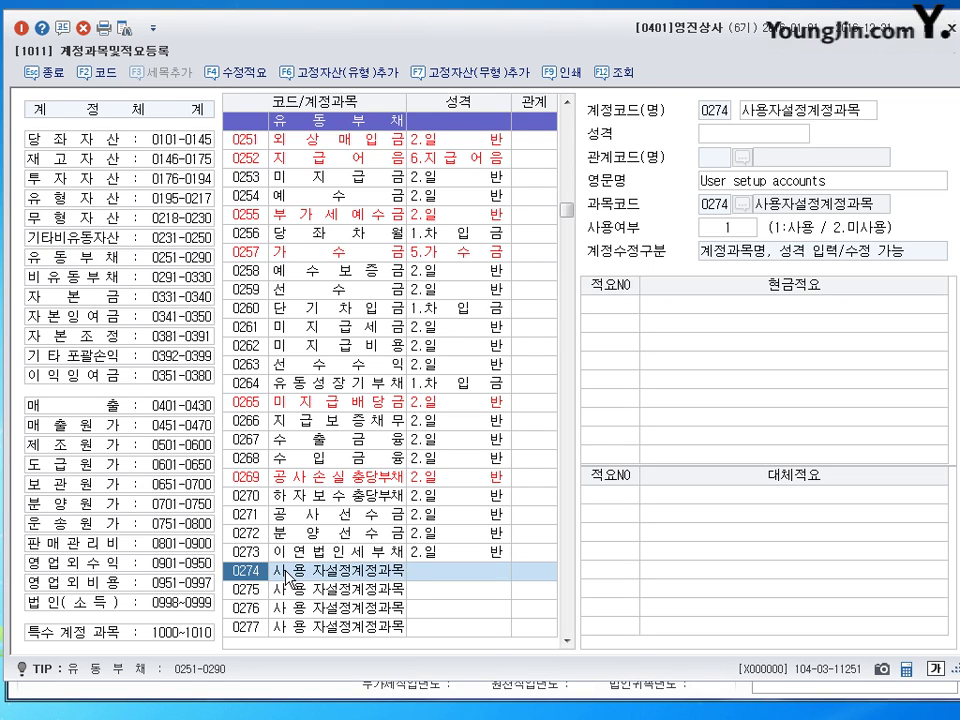
pyautogui.click(342, 578)
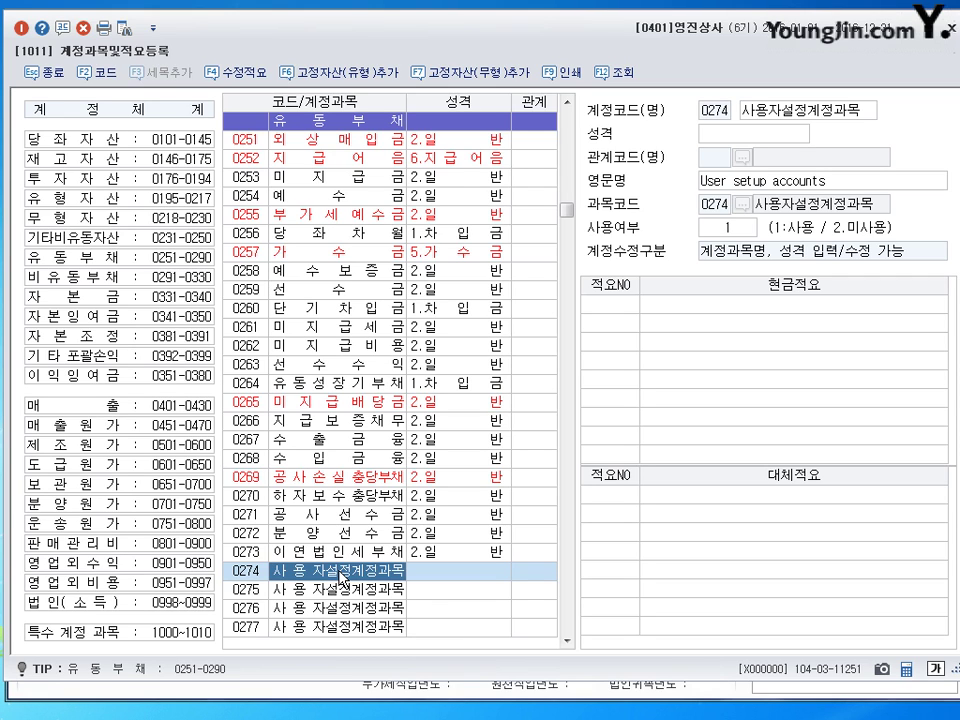
pyautogui.click(241, 573)
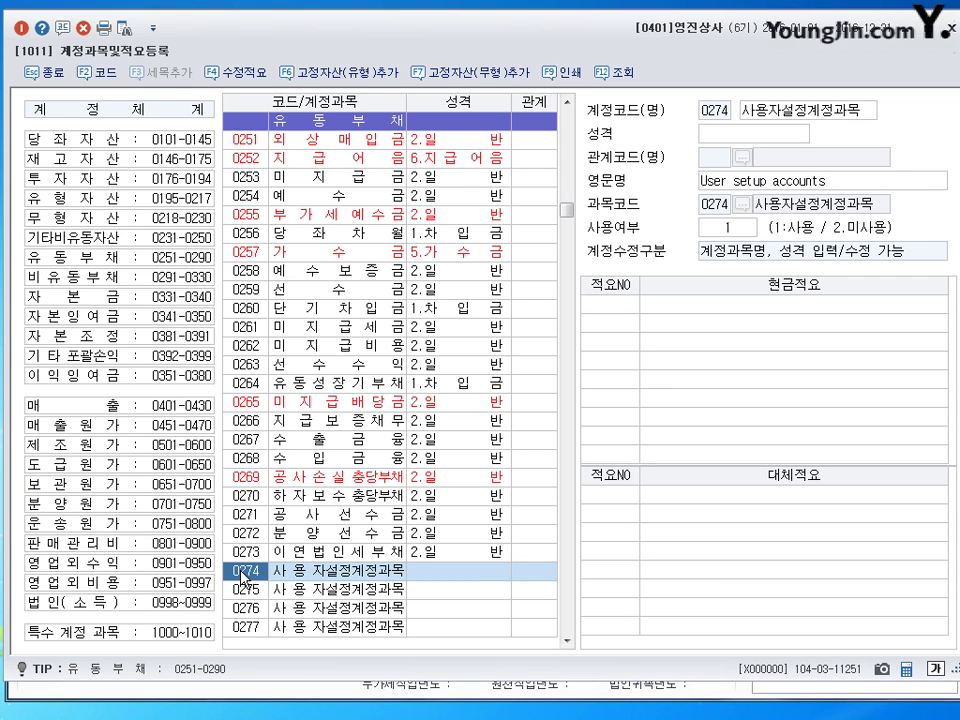
# Step: Return to account 0251 외상매입금 in 유동부채 and look up account 0274 by its code
pyautogui.click(78, 262)
pyautogui.click(250, 572)
pyautogui.click(245, 148)
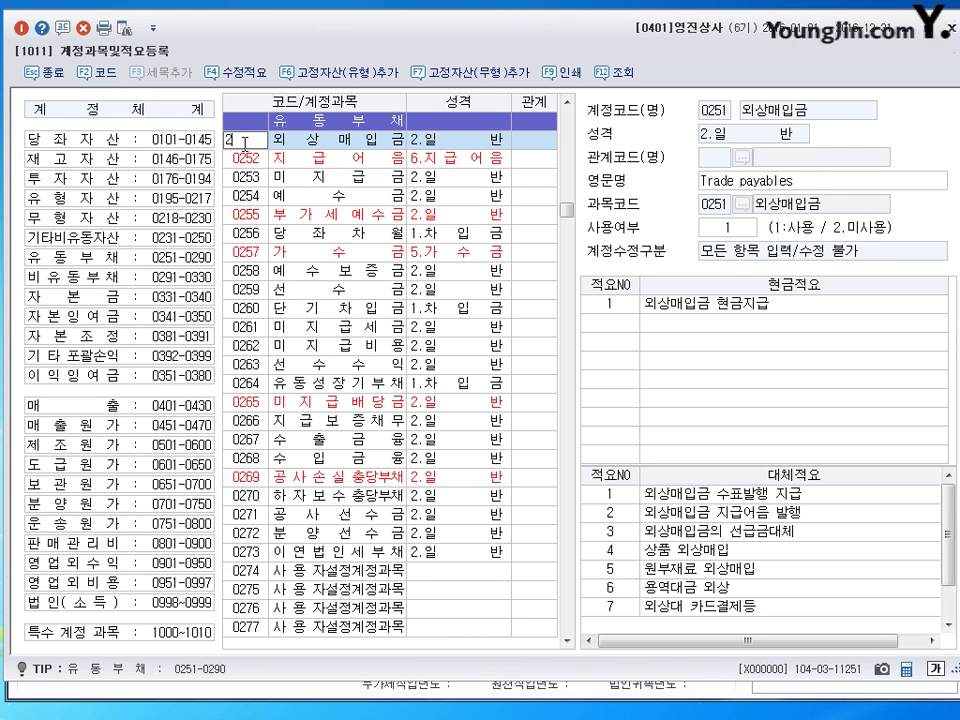
pyautogui.press('pagedown')
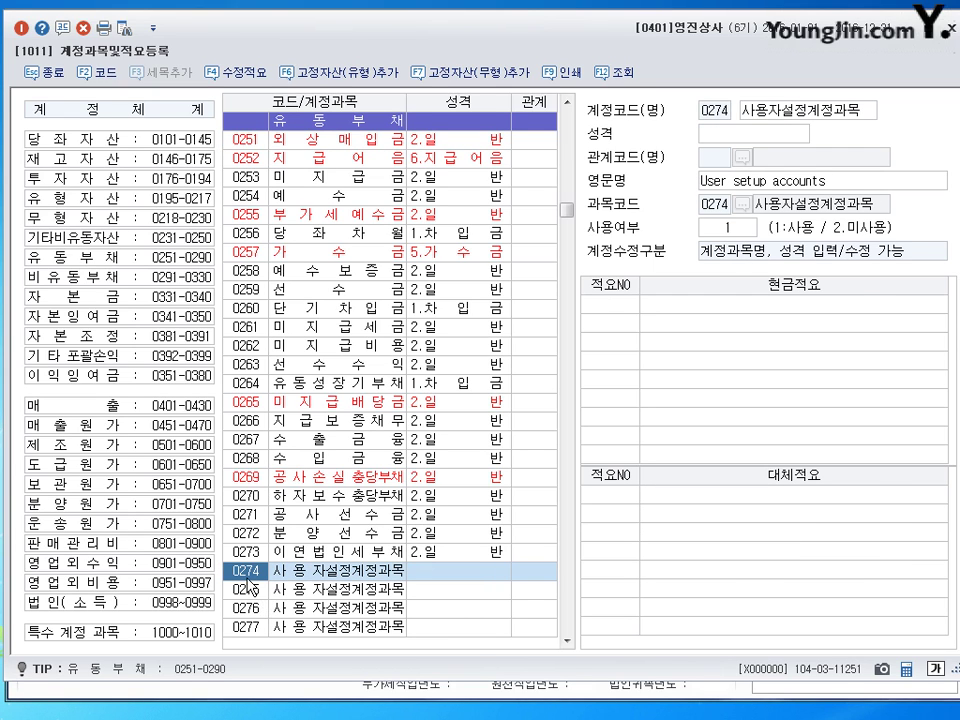
# Step: From the 당좌자산 category, go directly to account 0274 by entering its code
pyautogui.click(58, 139)
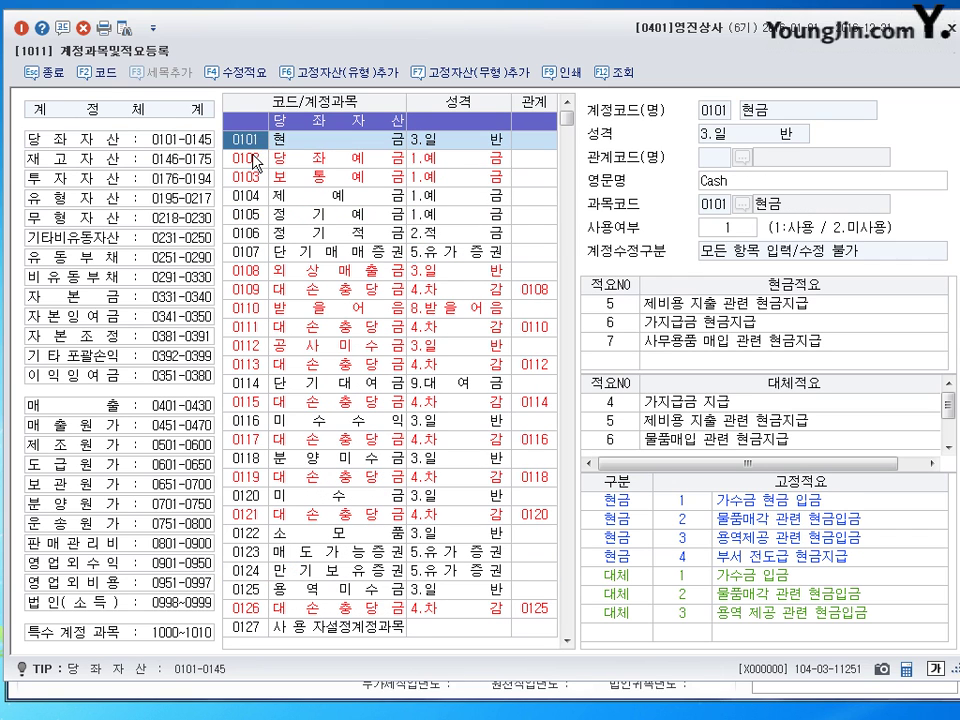
pyautogui.write('0274')
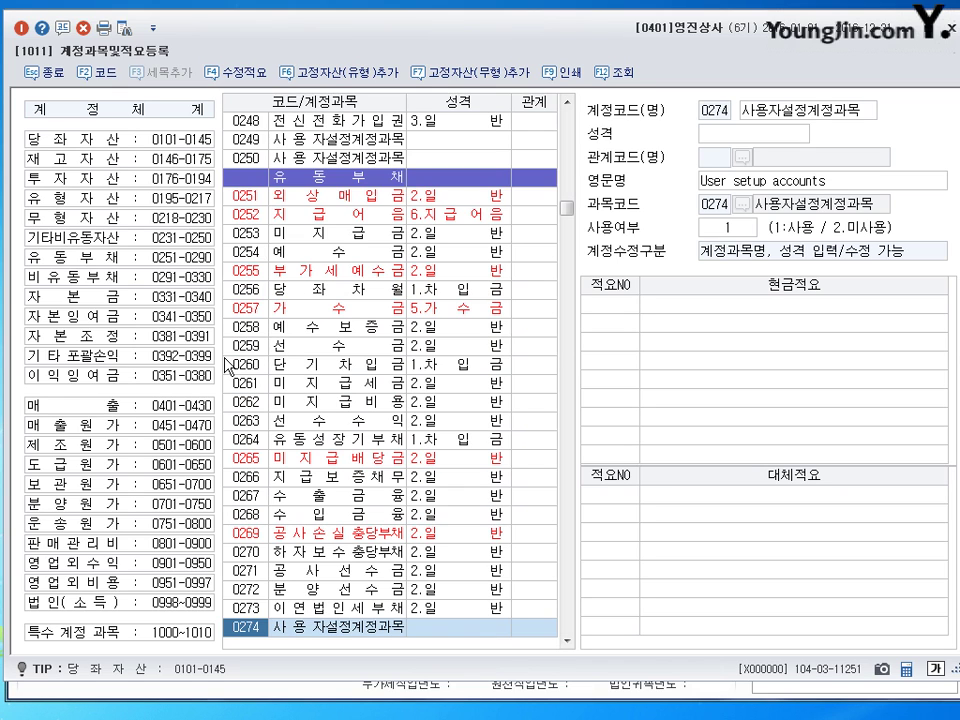
pyautogui.scroll(-4, 250, 450)
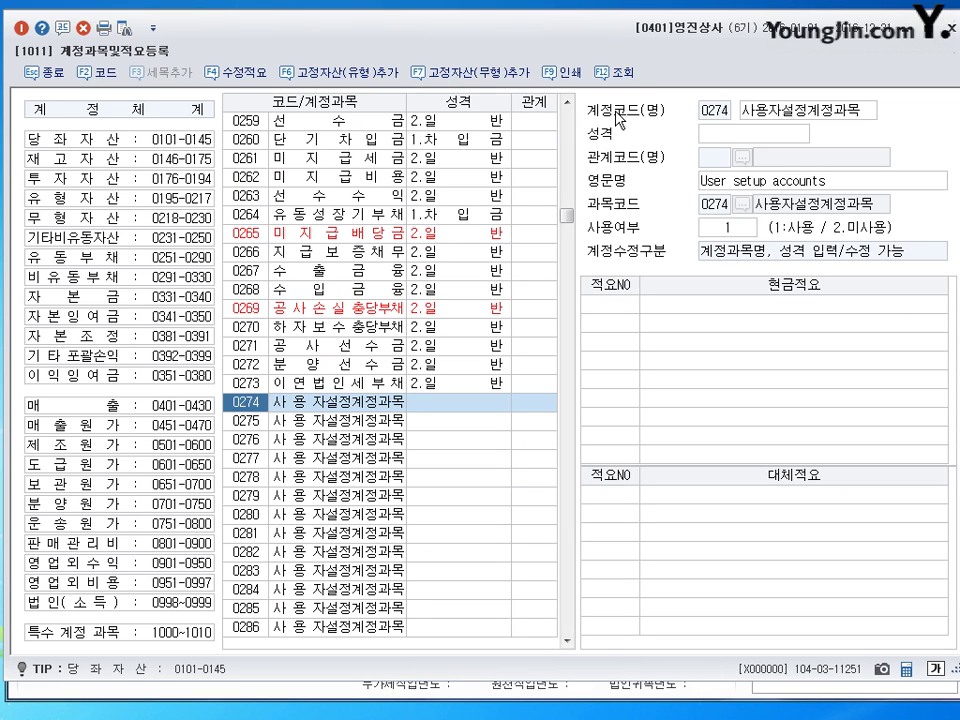
# Step: Name account 0274 선수임대료 and set its 성격 to 2.일반
pyautogui.click(790, 114)
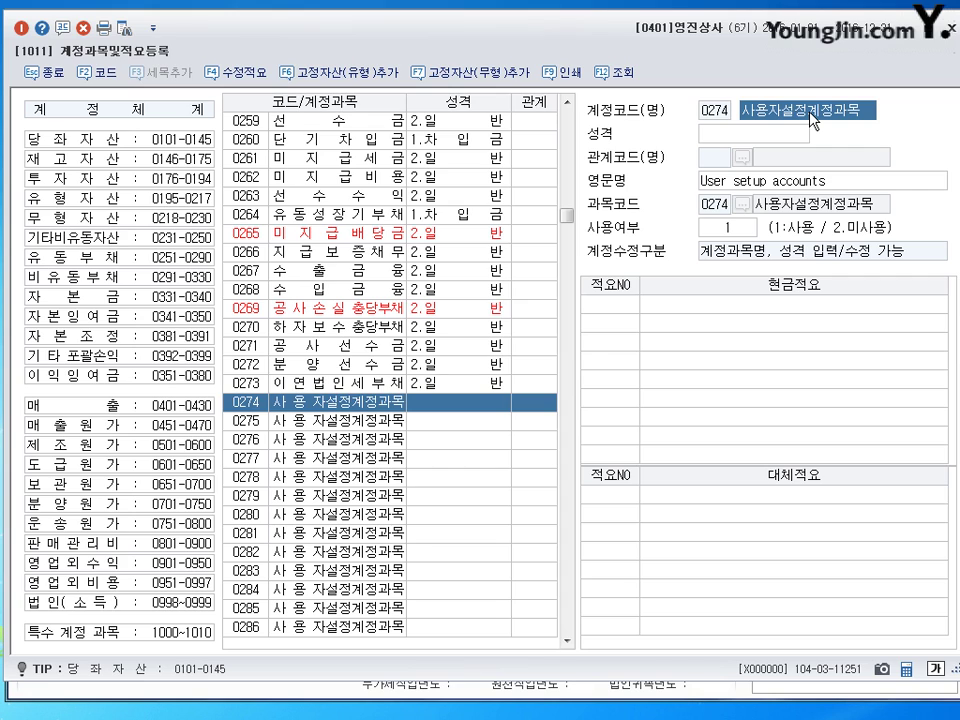
pyautogui.write('선수임대료')
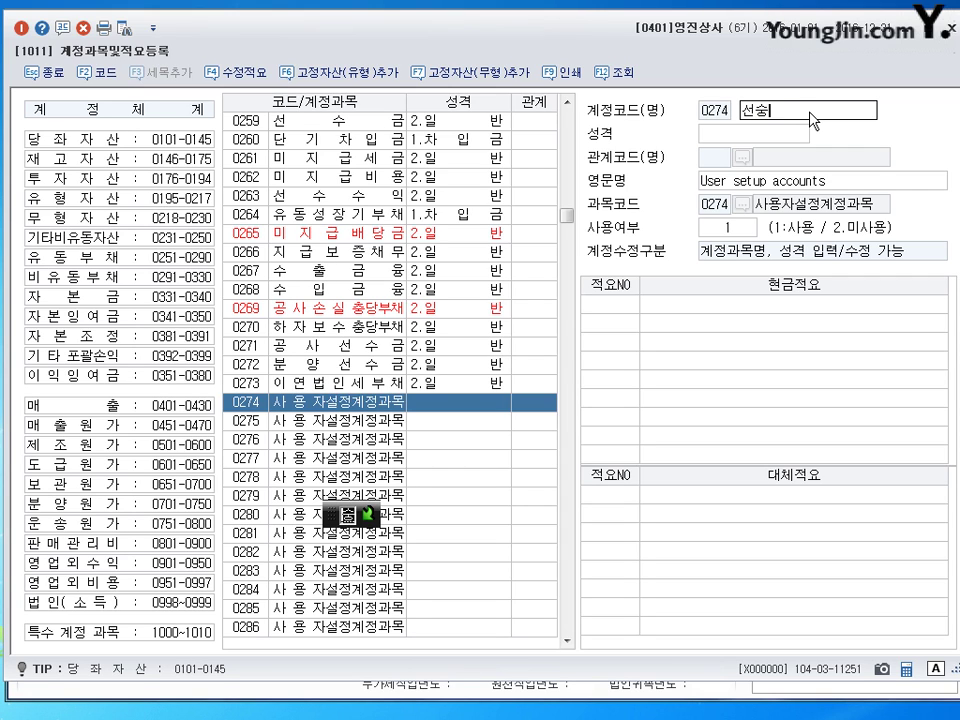
pyautogui.press('Return')
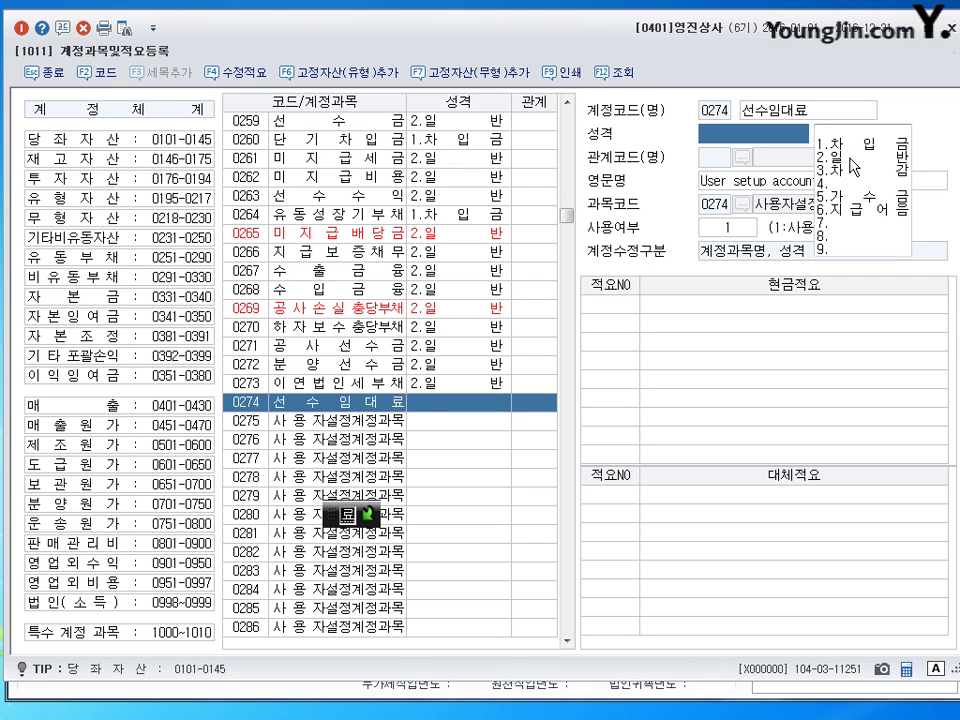
pyautogui.write('2')
pyautogui.press('Return')
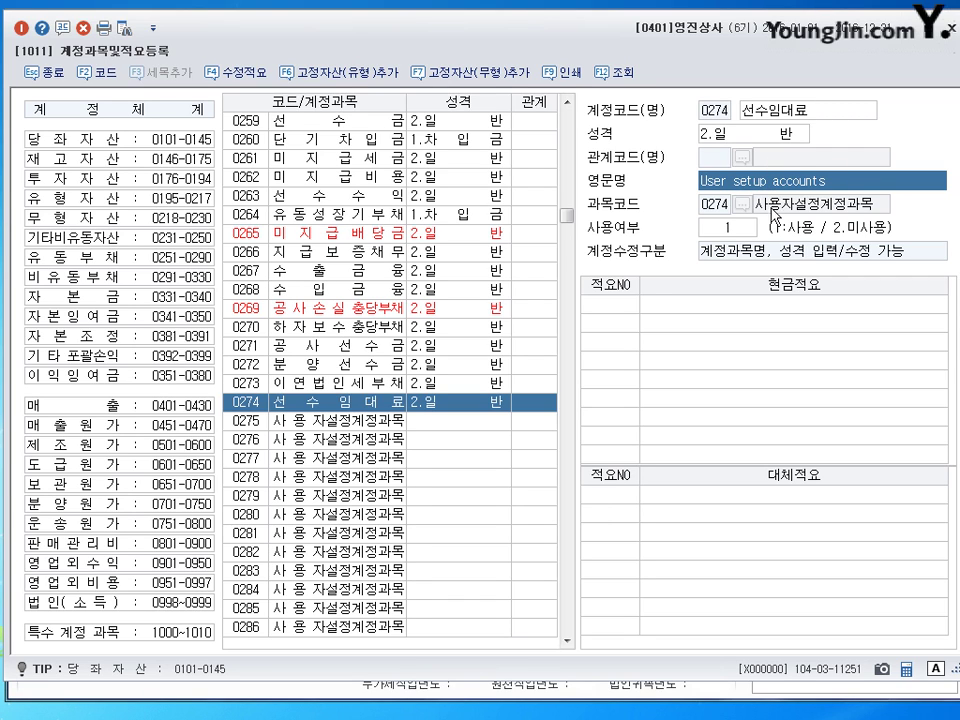
# Step: Add 대체적요 number 1, 기간 미경과 임대료계상, to account 0274 선수임대료
pyautogui.click(622, 303)
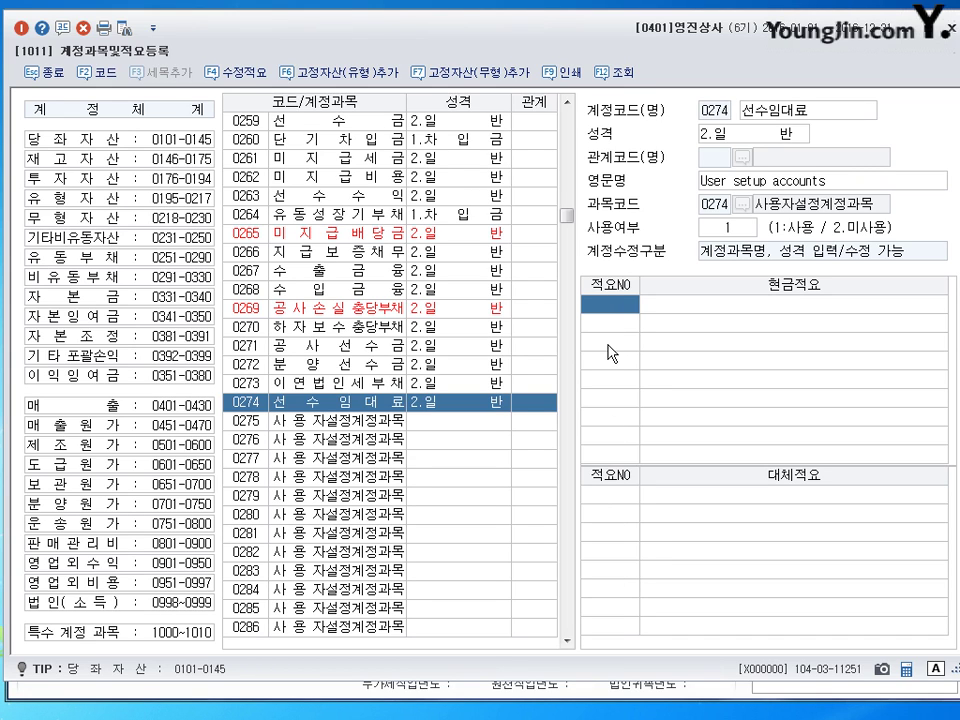
pyautogui.click(620, 500)
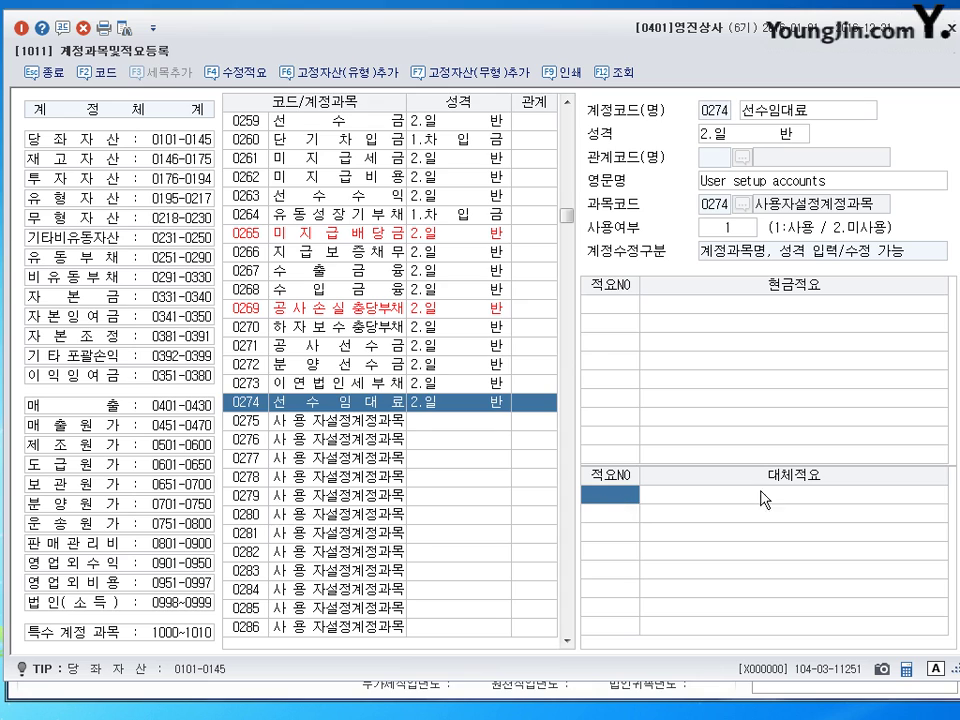
pyautogui.write('1')
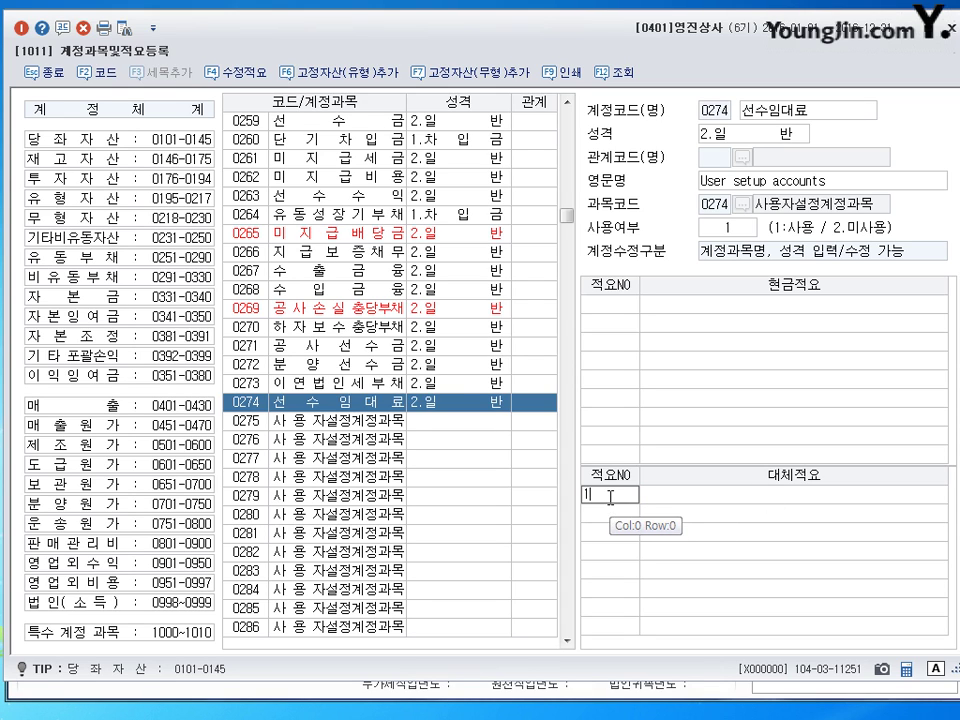
pyautogui.press('Return')
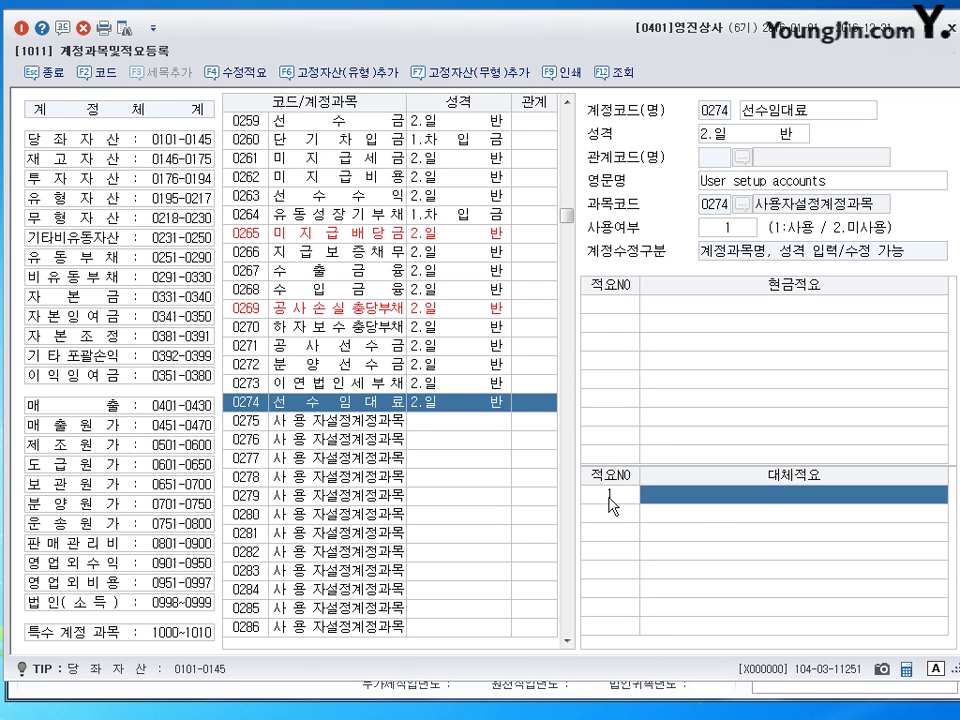
pyautogui.press('Hangul')
pyautogui.write('기간')
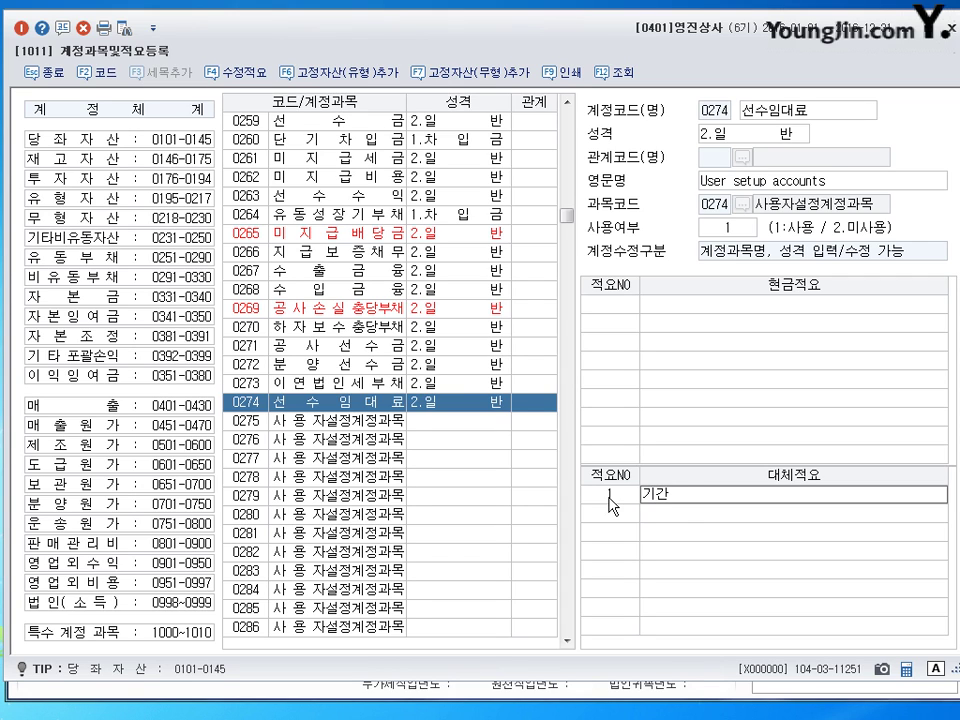
pyautogui.write(' 미경과 임ㄷ대료계상')
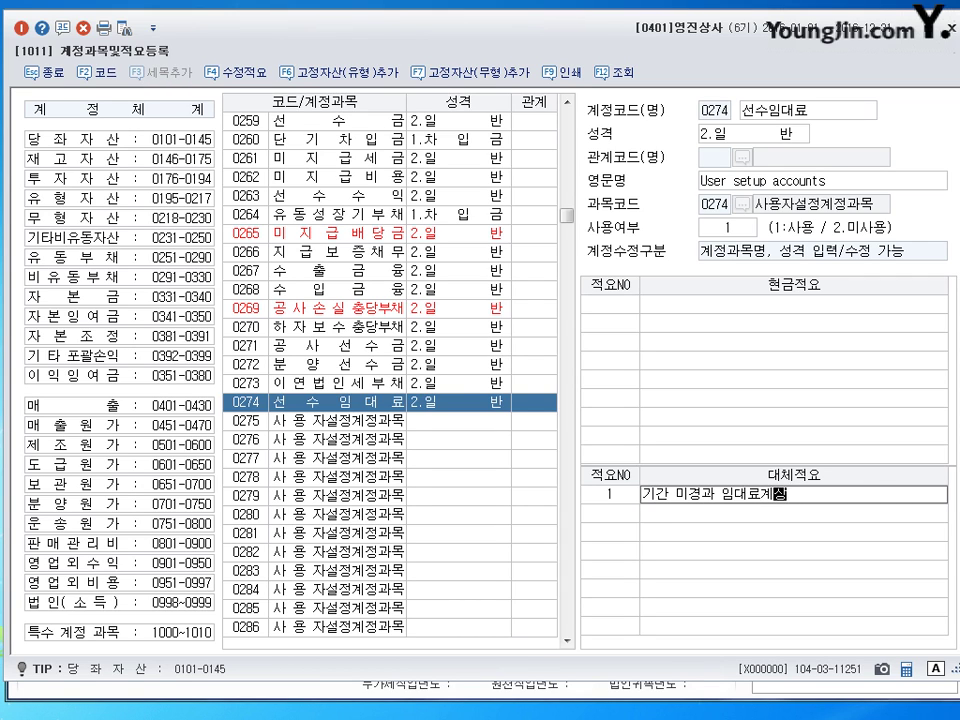
pyautogui.click(610, 496)
pyautogui.click(703, 497)
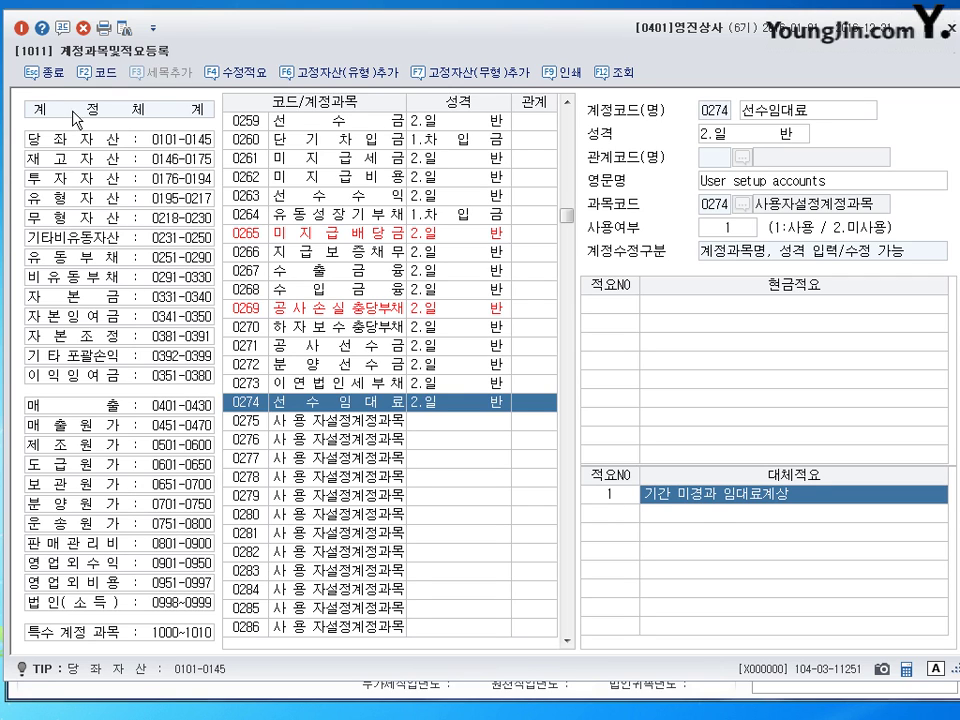
# Step: Add 대체적요 number 3, 임직원 생일선물대 지급, to account 0811 복리후생비 in the 판매관리비 category
pyautogui.click(110, 556)
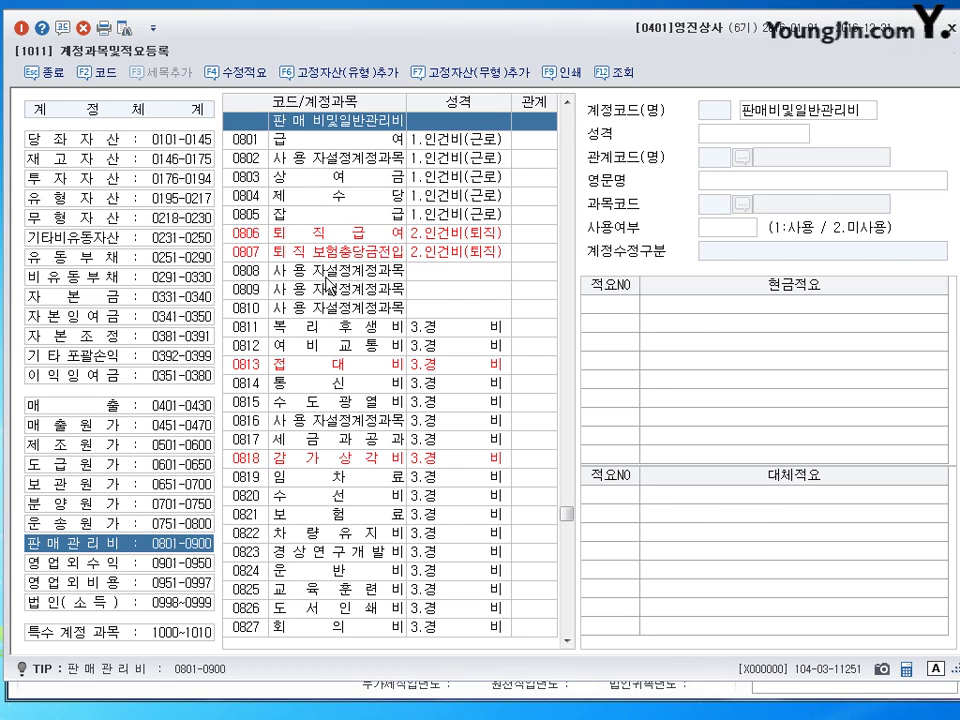
pyautogui.click(327, 335)
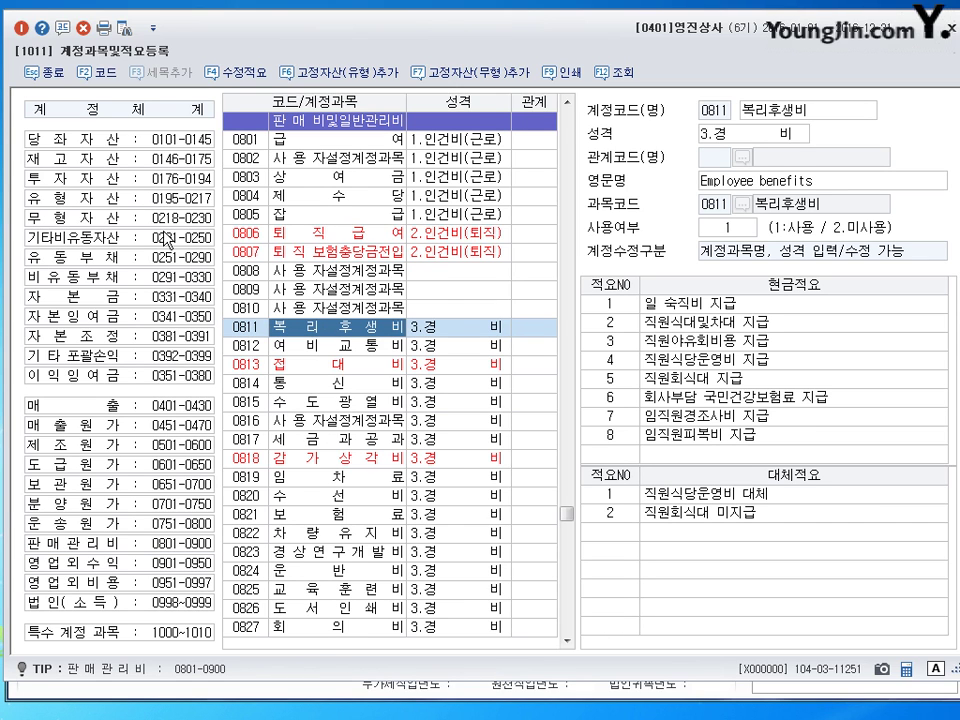
pyautogui.click(101, 549)
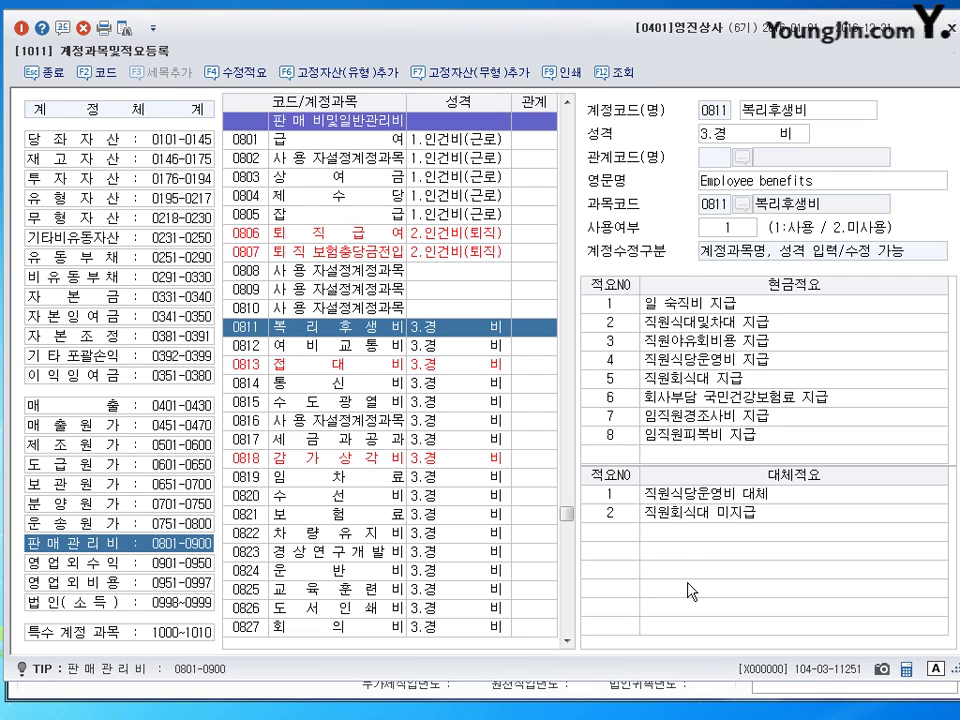
pyautogui.click(609, 532)
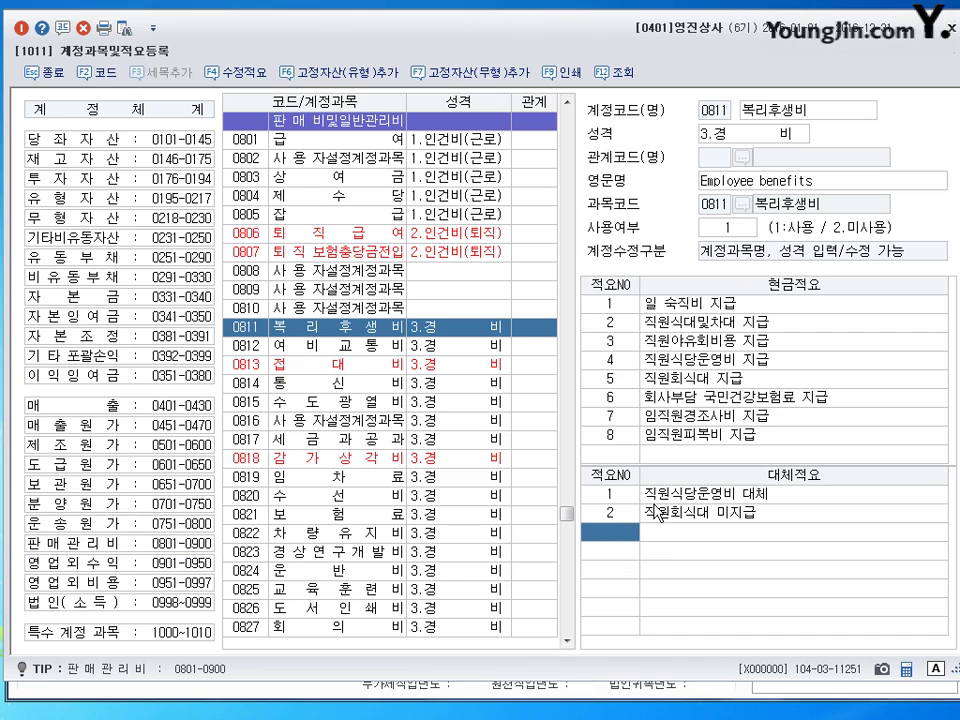
pyautogui.write('3')
pyautogui.press('Return')
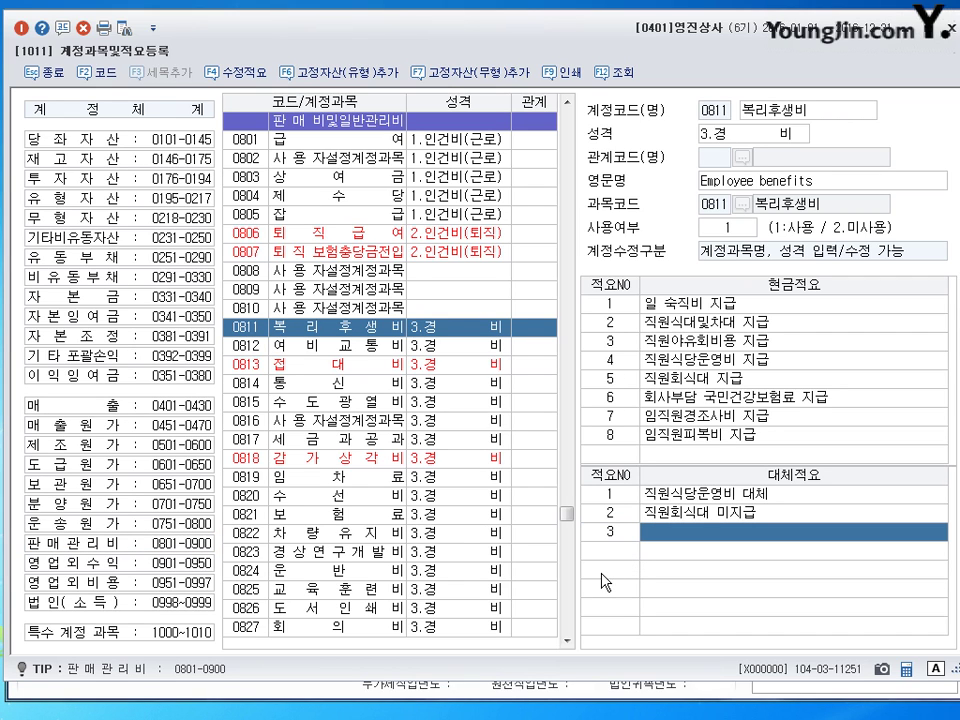
pyautogui.write('임')
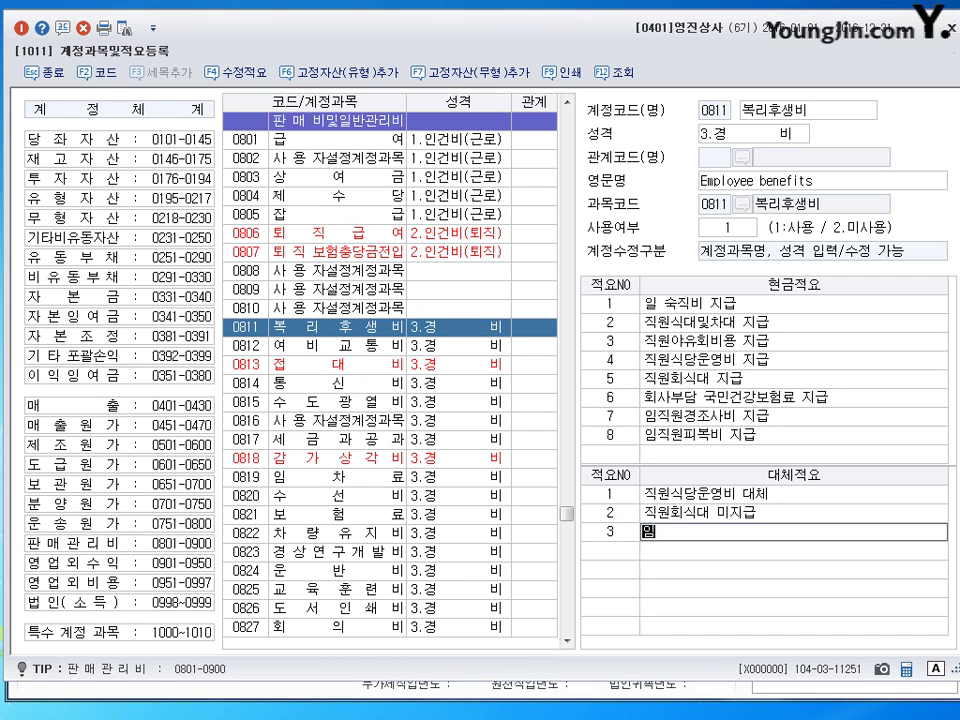
pyautogui.write('직원 생일선물대 지급')
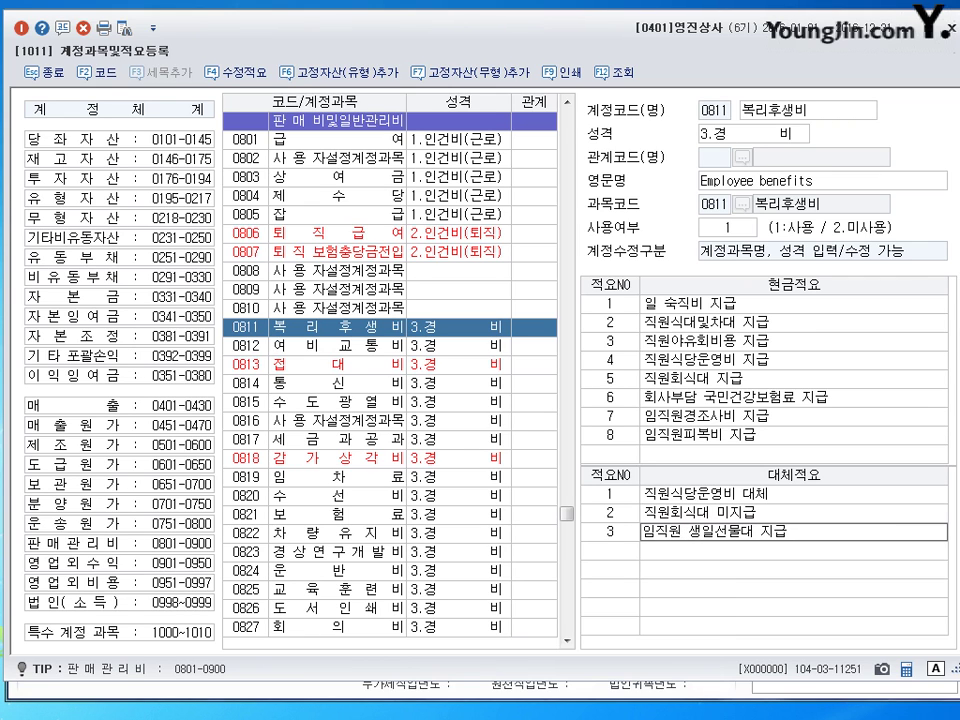
pyautogui.press('Return')
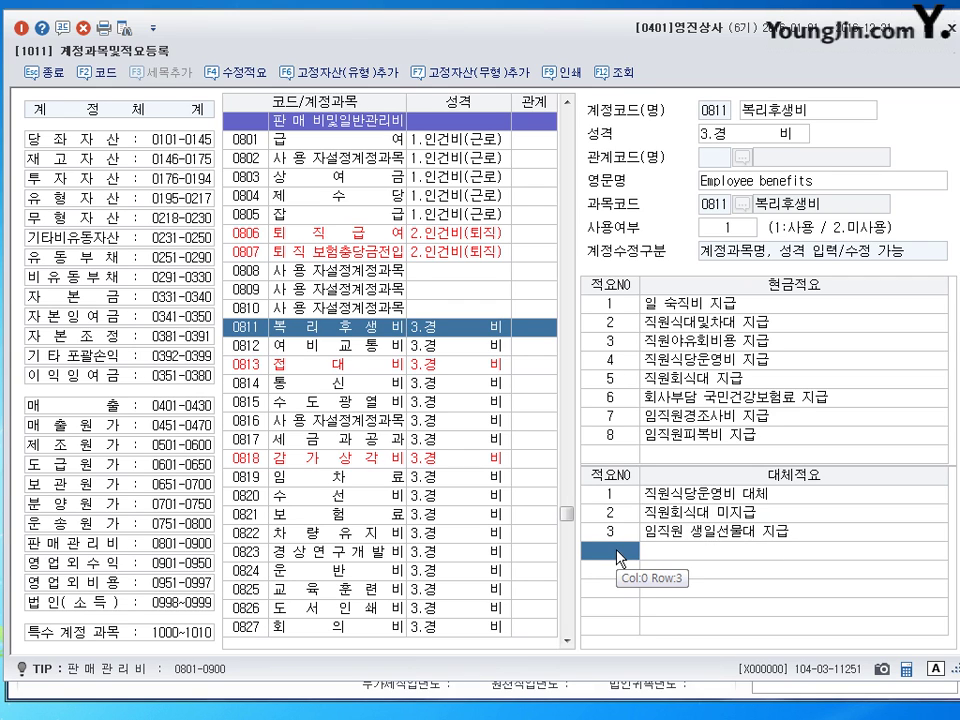
# Step: Request deletion of 대체적요 number 3 of account 0811 복리후생비, but decline to delete the line
pyautogui.click(612, 531)
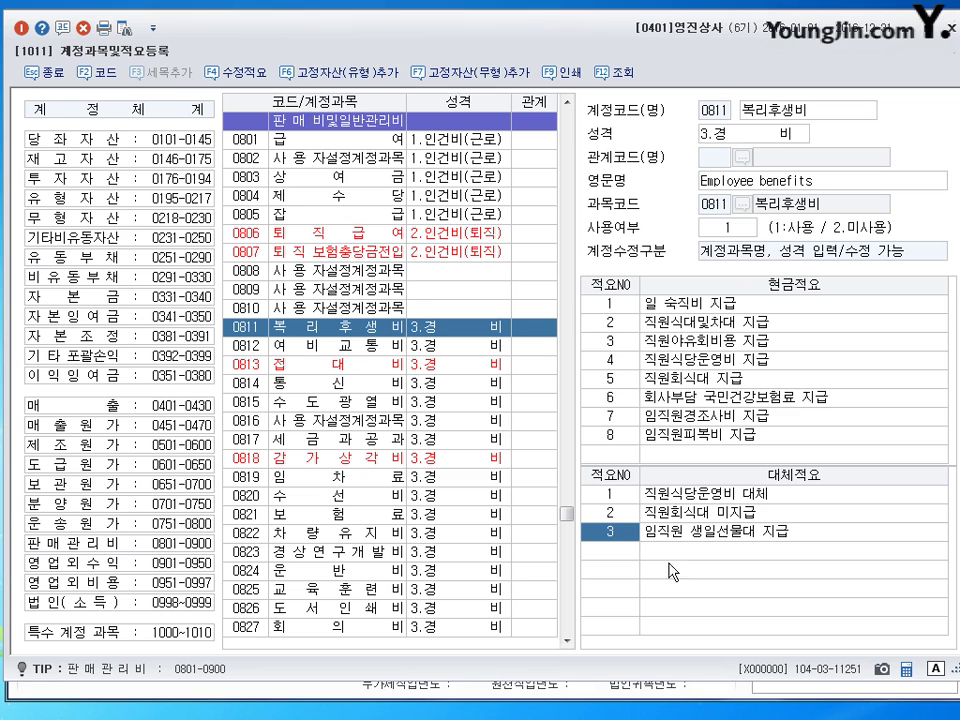
pyautogui.click(727, 537)
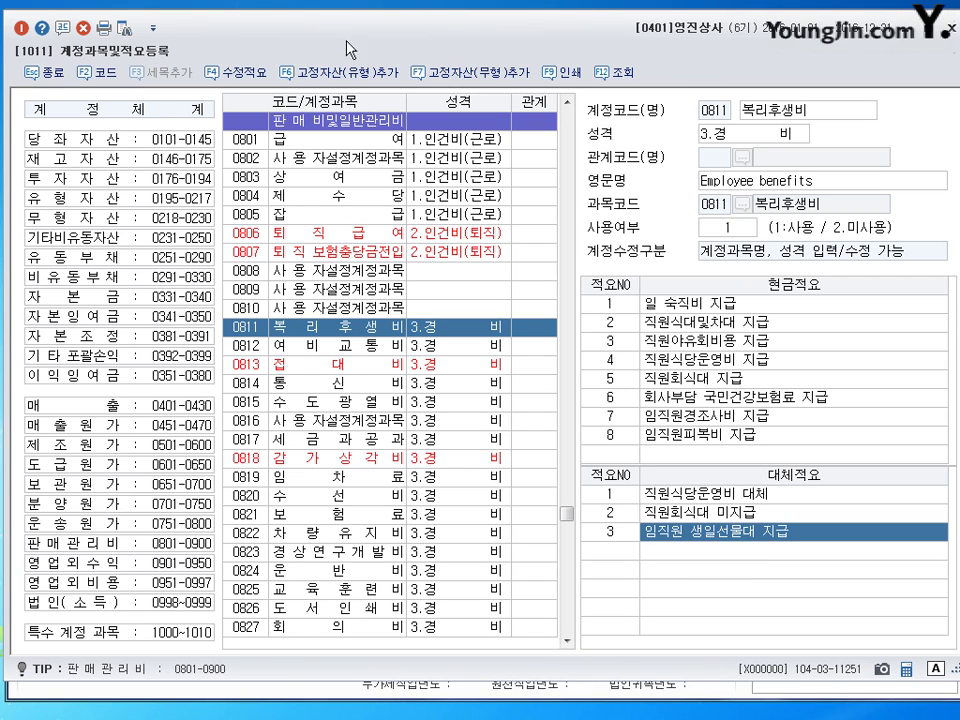
pyautogui.click(84, 29)
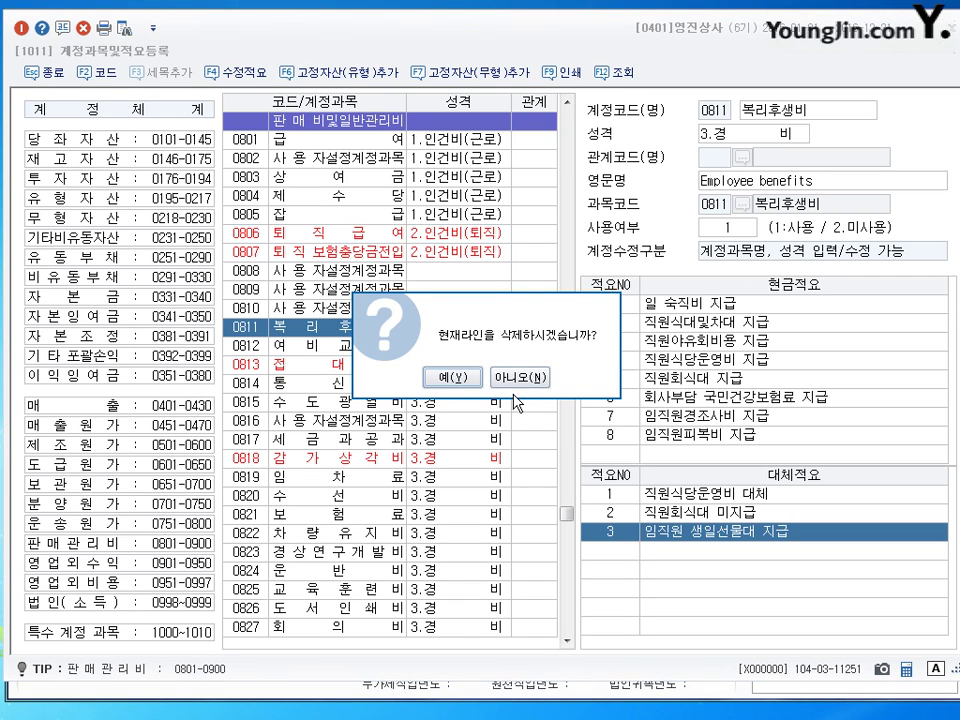
pyautogui.click(530, 378)
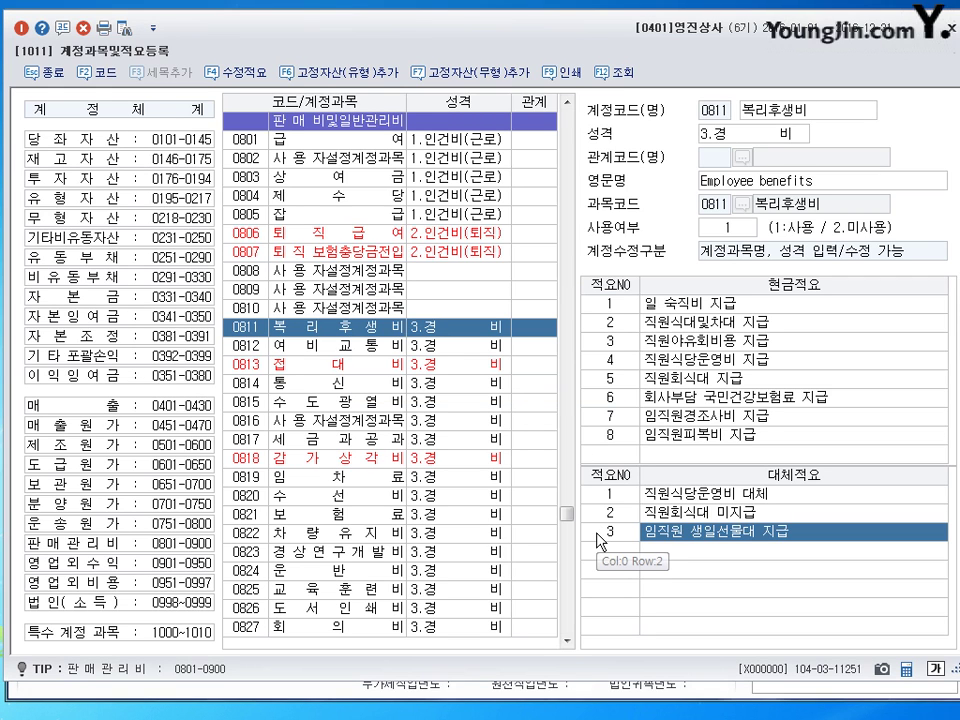